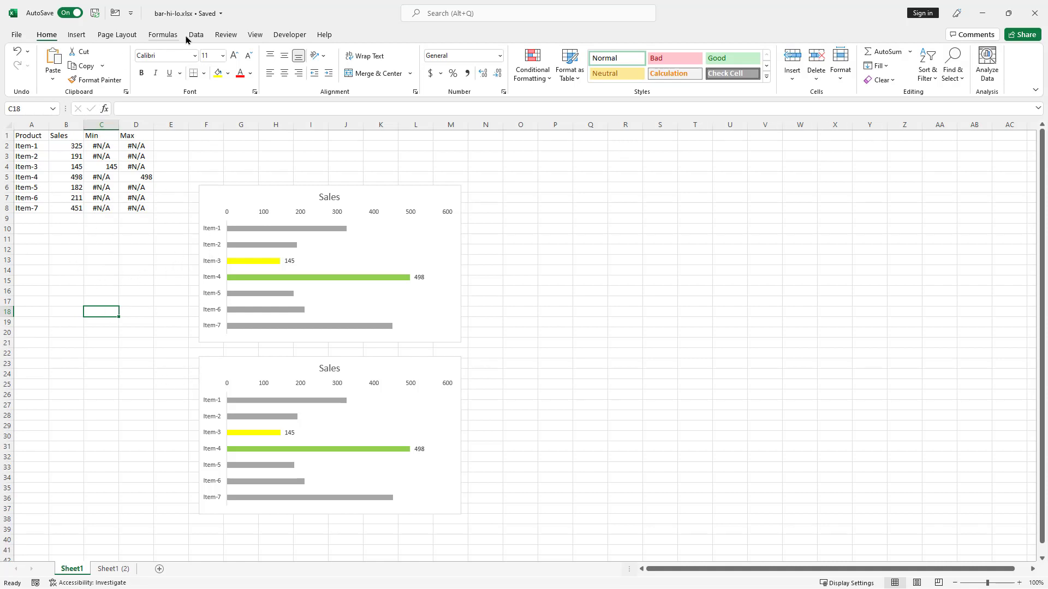
Recalculate the random Sales values several times with Calculate Now and F9
left_click(163, 35)
left_click(678, 56)
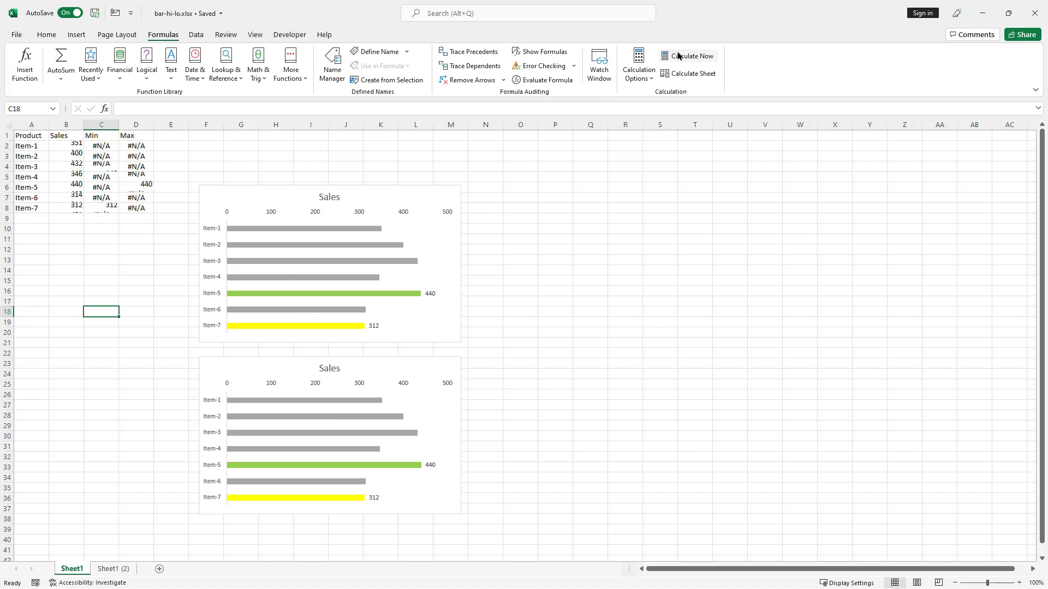
left_click(679, 56)
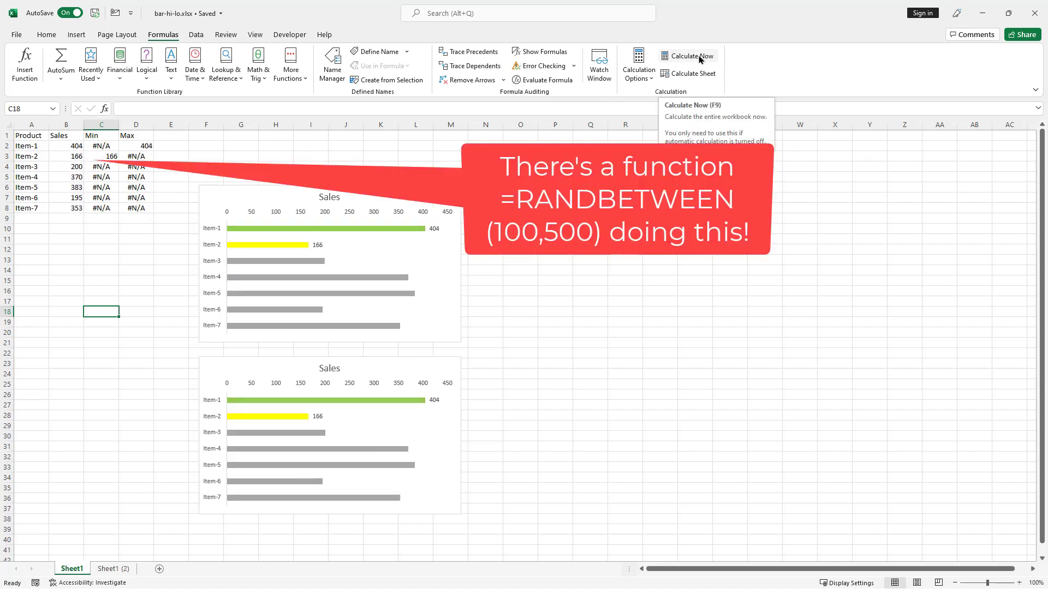
left_click(70, 287)
key("F9")
key("F9")
key("F9")
key("F9")
key("F9")
key("F9")
key("F9")
key("F9")
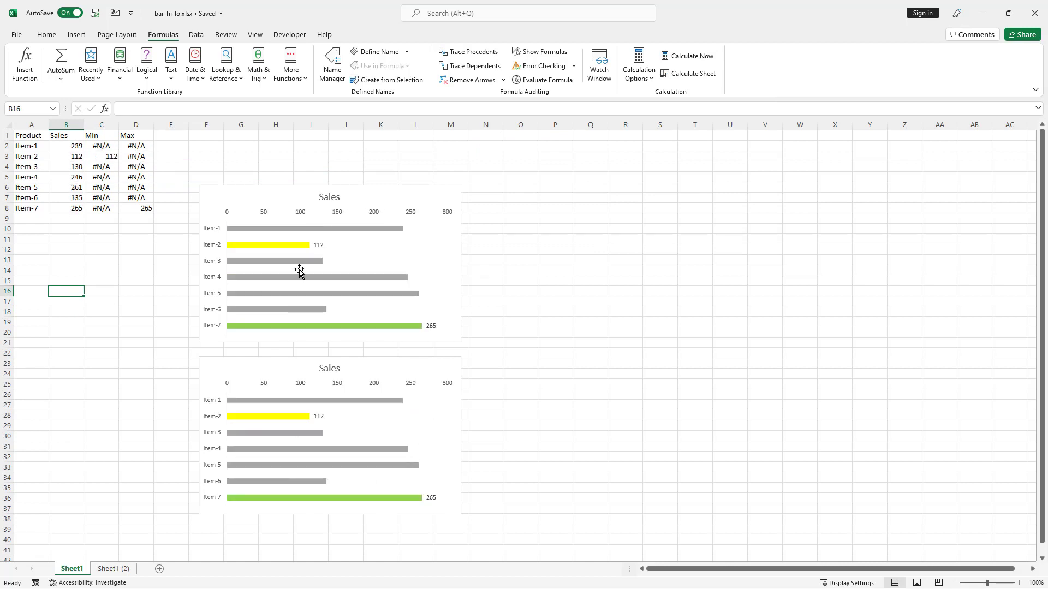
Select the Min and Max helper columns C:D
left_click(102, 133)
key("shift+Right")
key("ctrl+space")
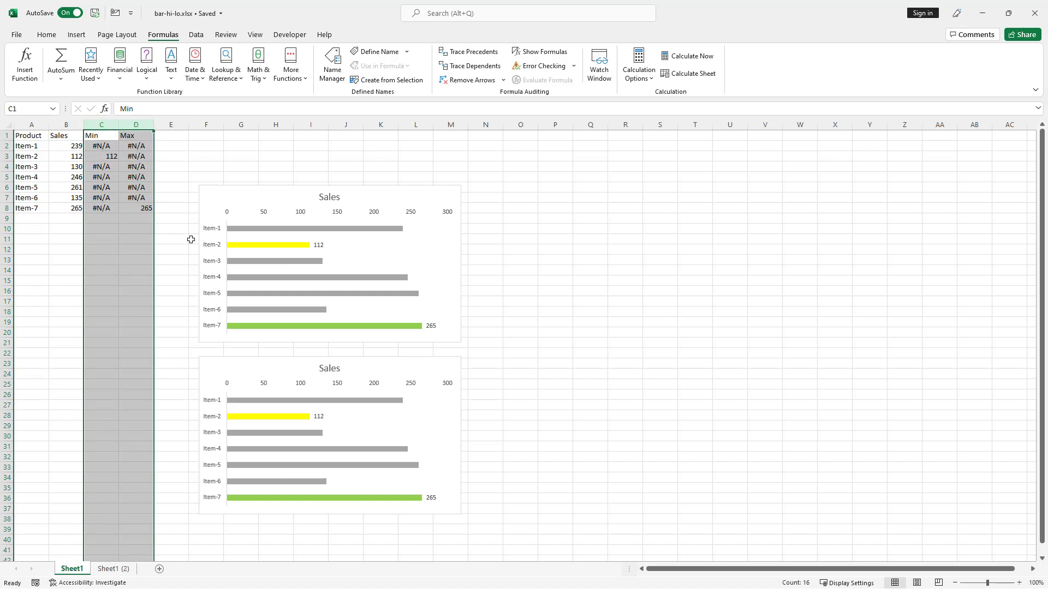
Hide columns C:D and recalculate; the chart highlights Item-1 (467) highest and Item-3 (158) lowest
right_click(103, 126)
left_click(158, 297)
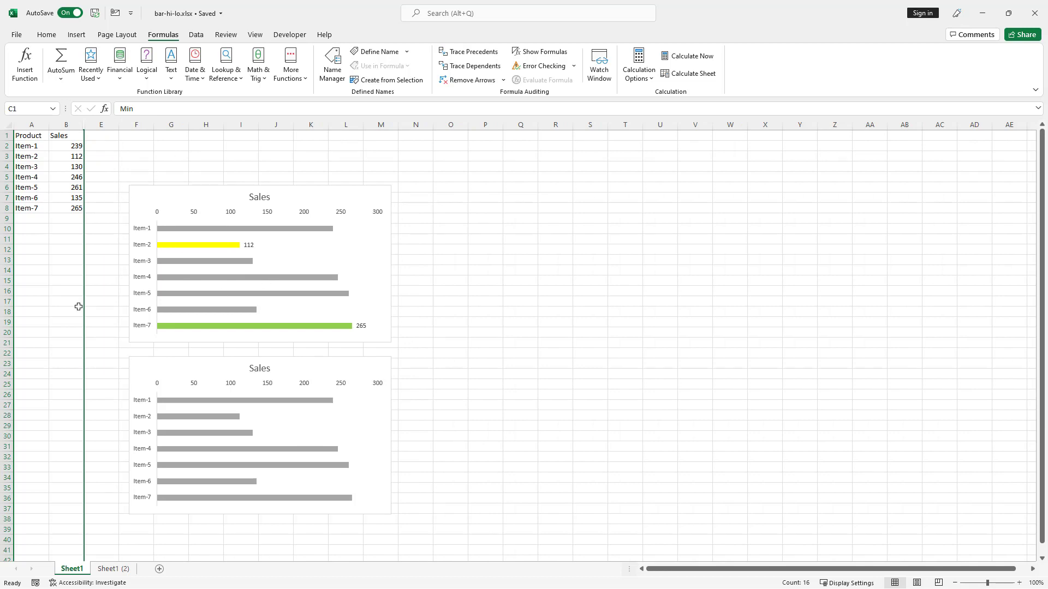
left_click(77, 324)
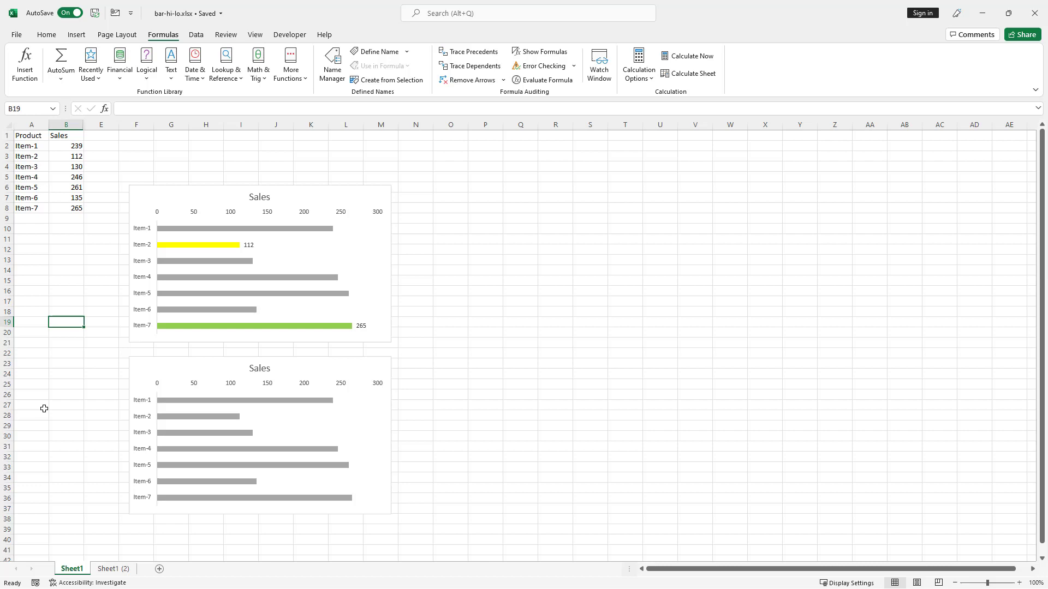
key("F9")
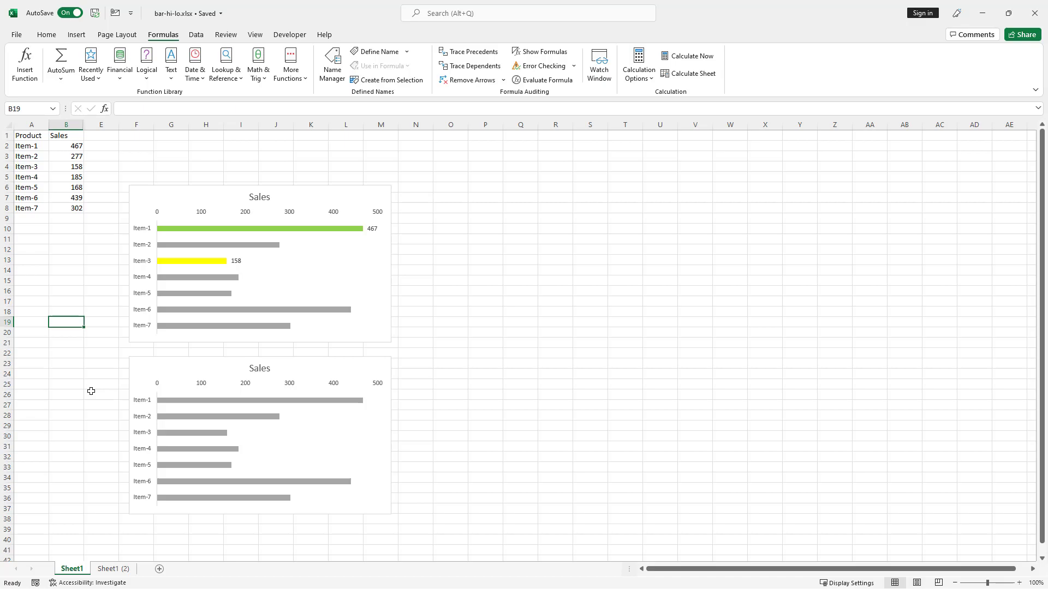
On Sheet1 (2), start C2's formula as =IF(B2=MIN($B$2:$B$8) with an absolute range
left_click(103, 570)
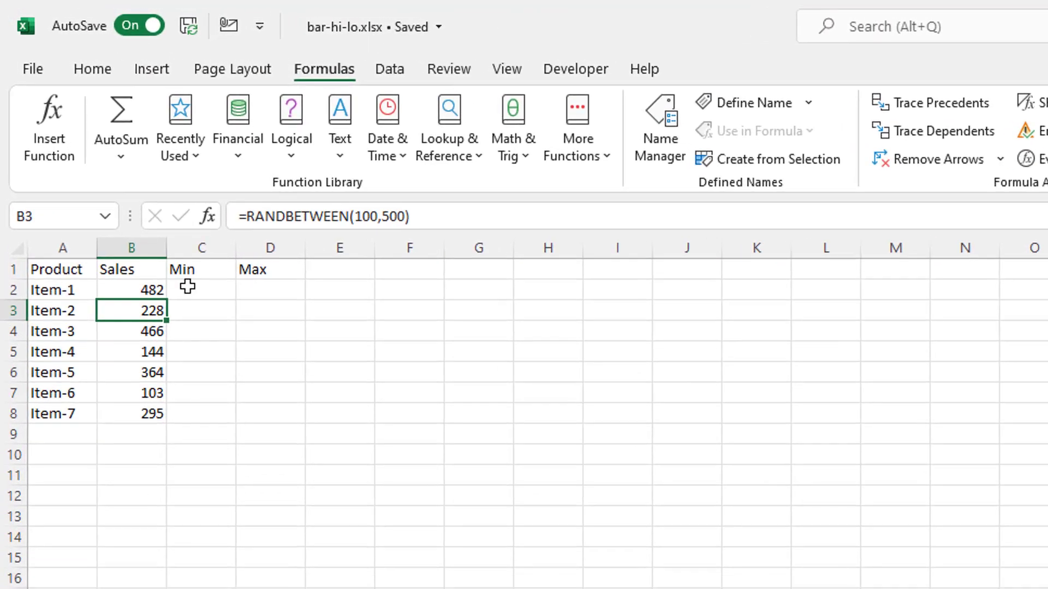
left_click(97, 144)
type("=")
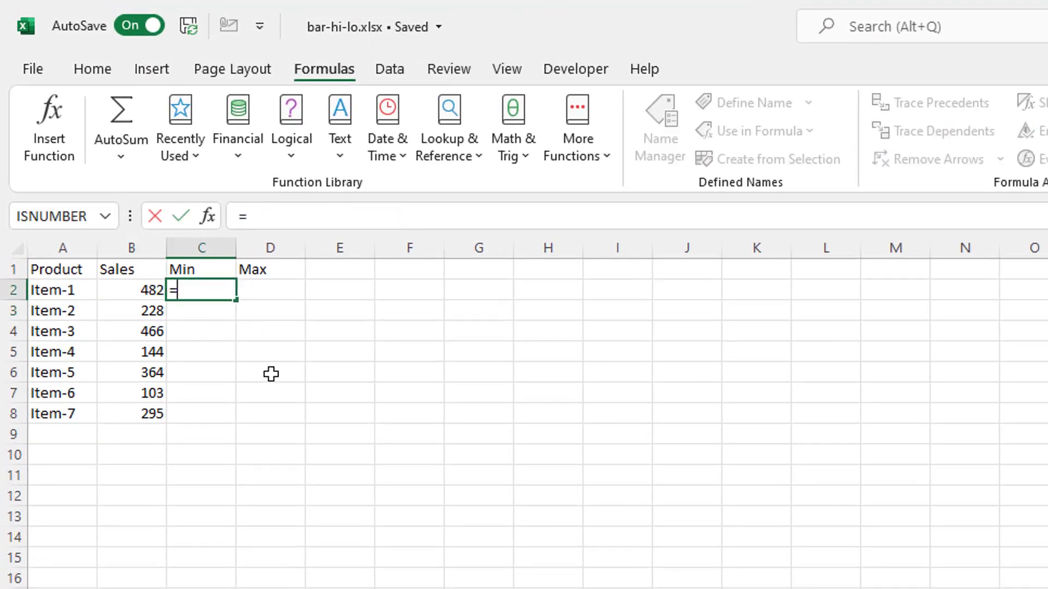
type("if")
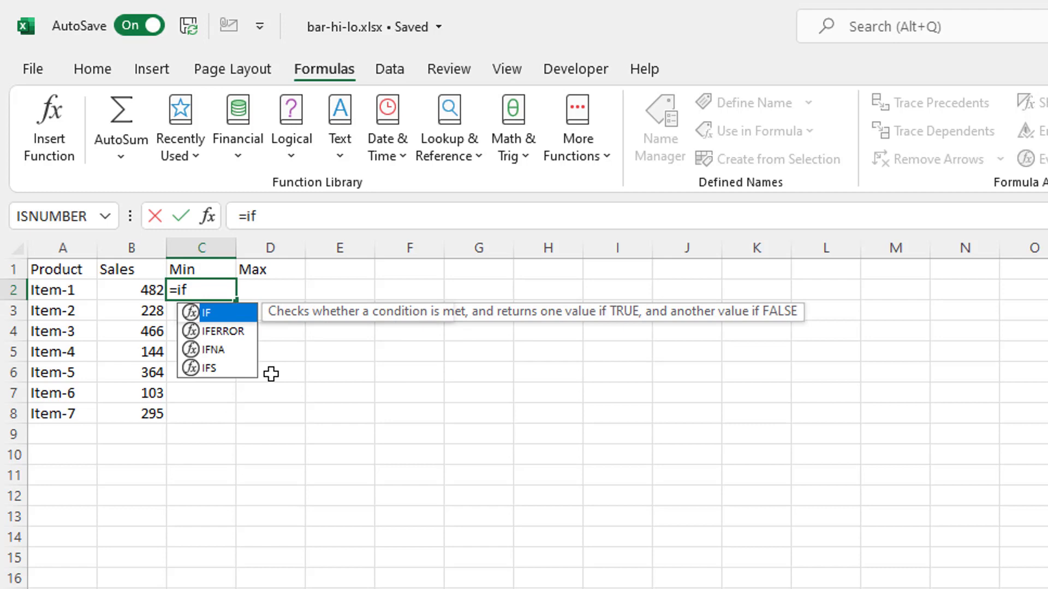
key("Tab")
left_click(130, 289)
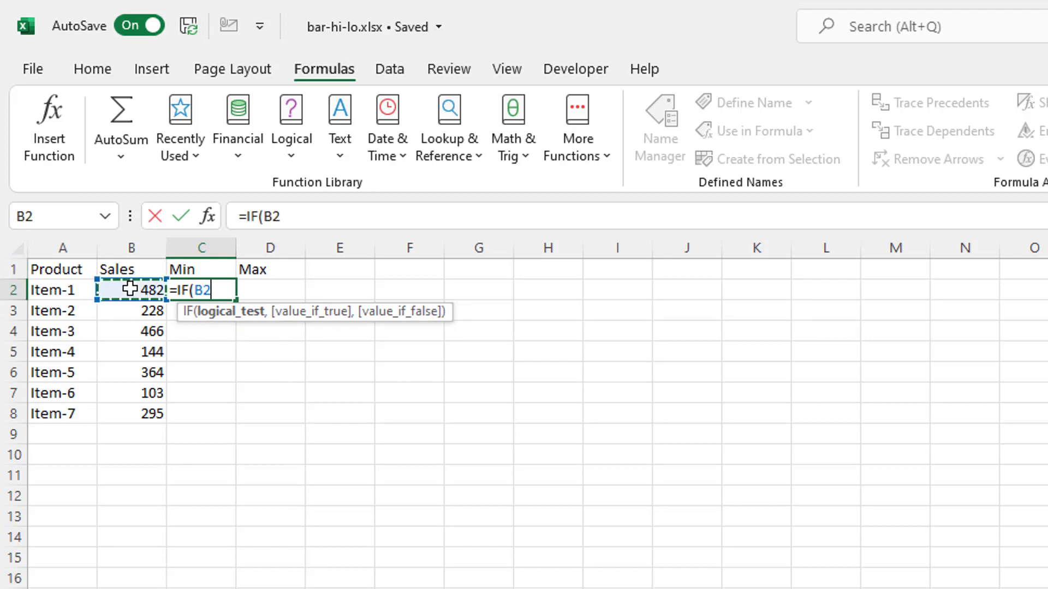
type("=")
type("min")
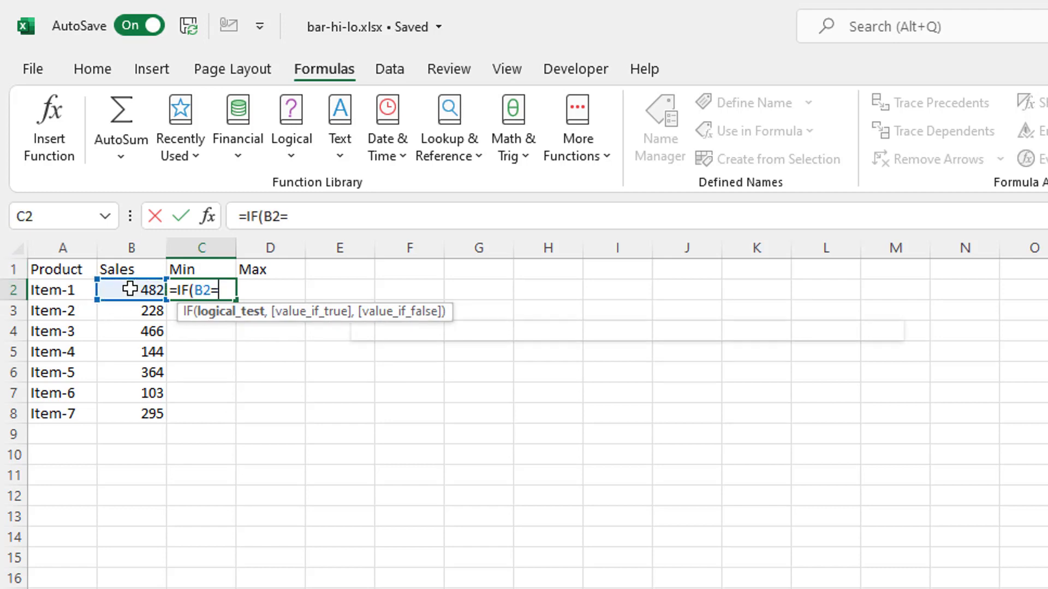
type("(")
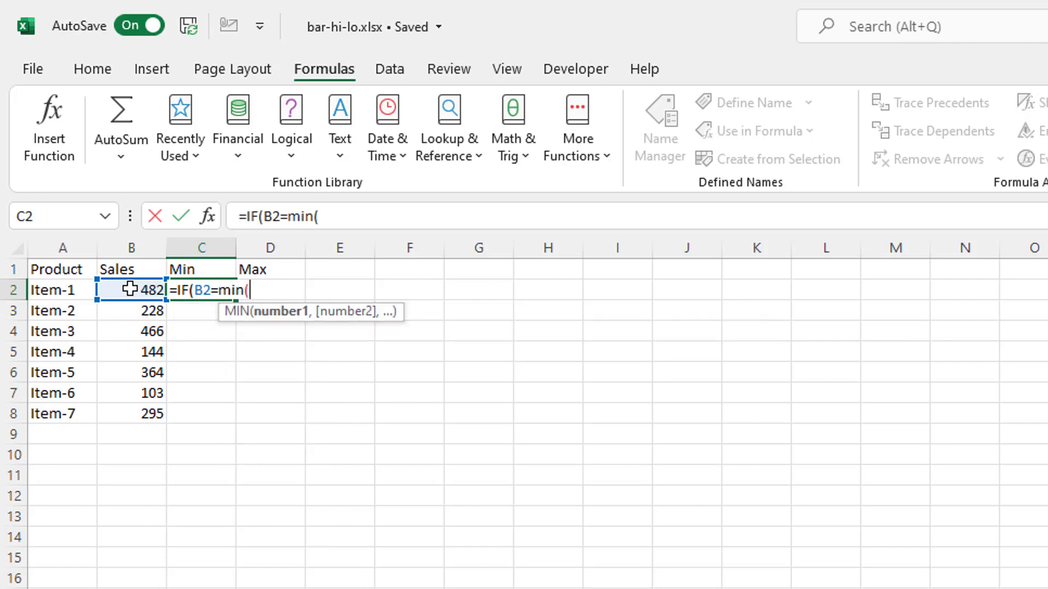
left_click_drag(136, 289, 133, 405)
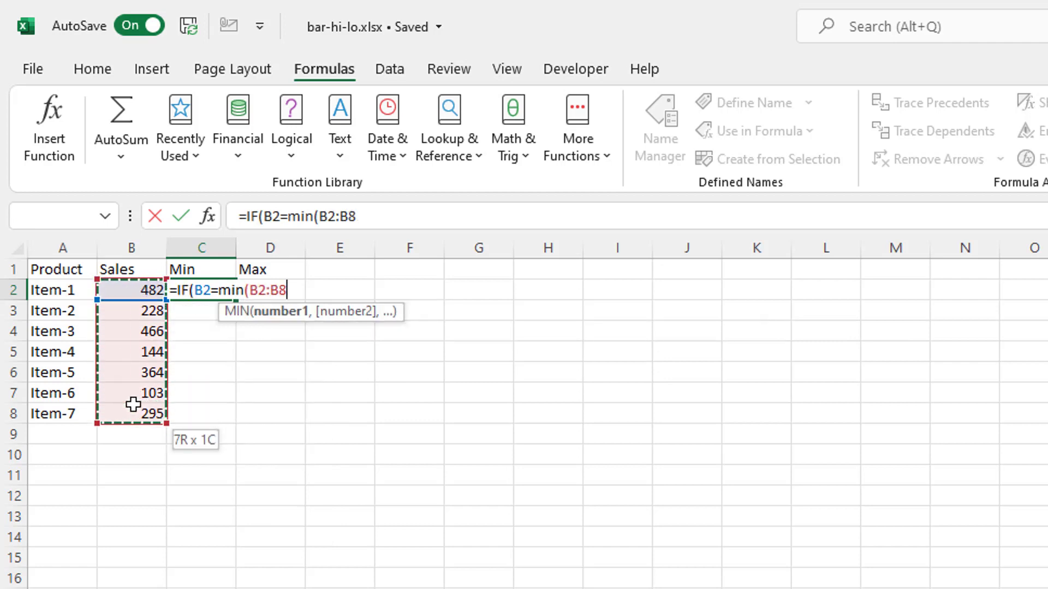
key("F4")
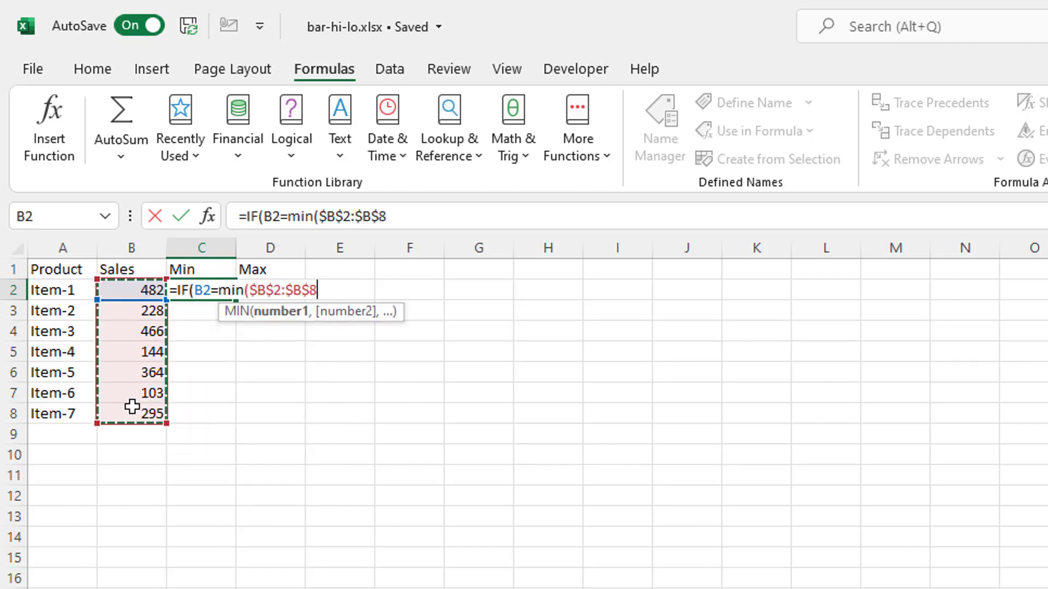
Complete C2 as =IF(B2=MIN($B$2:$B$8),B2,NA()) and fill it down to C8
left_click(388, 211)
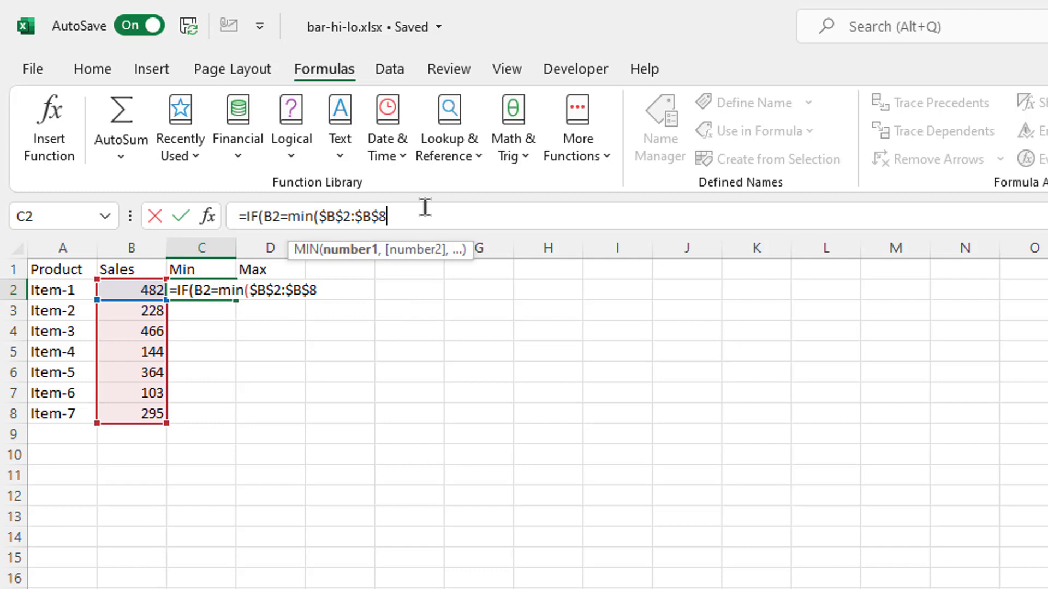
type(")")
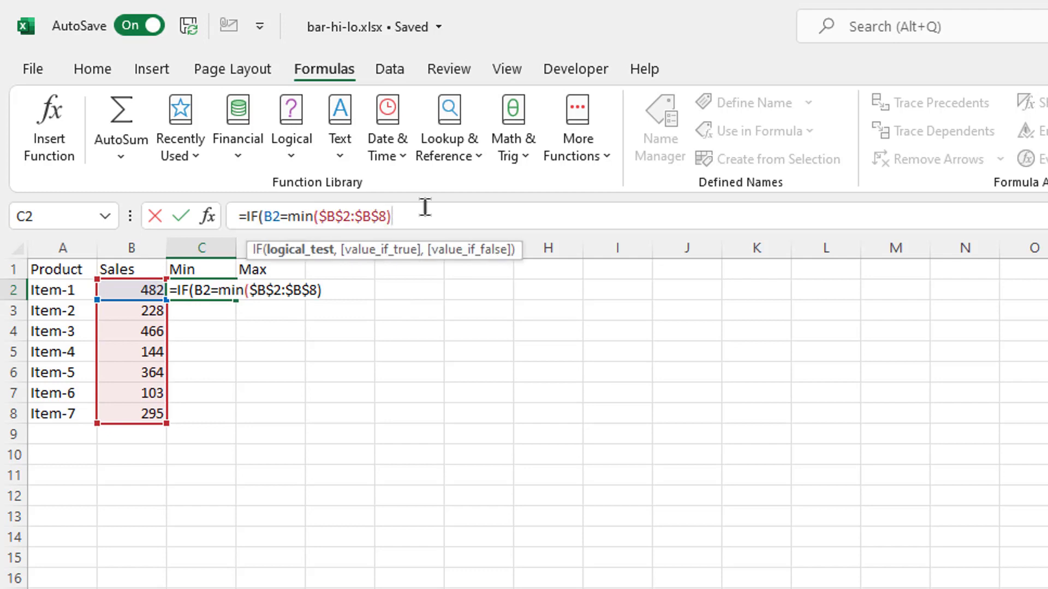
type(",")
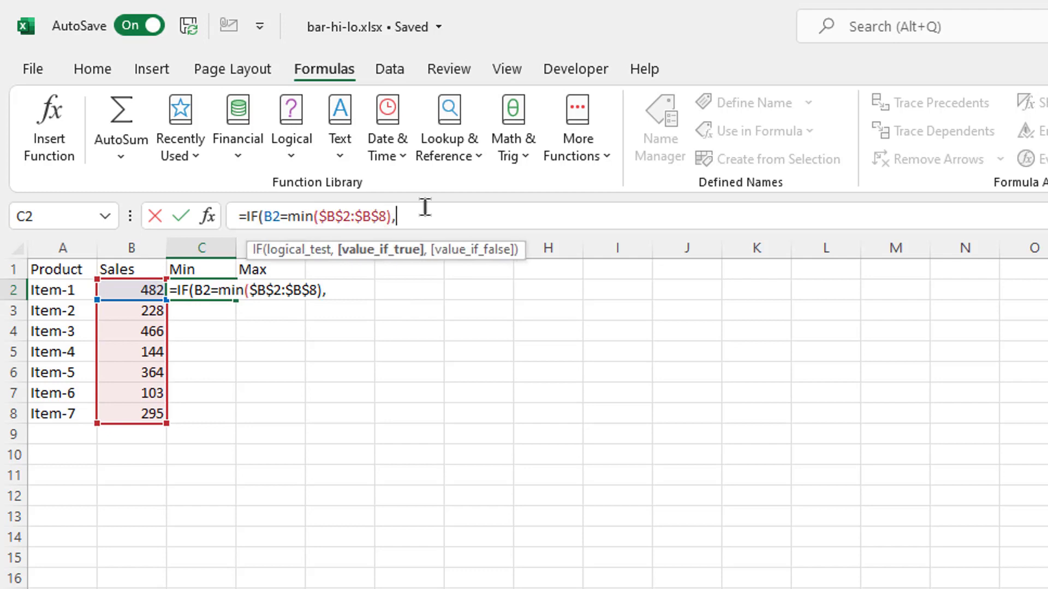
left_click(130, 286)
type(",")
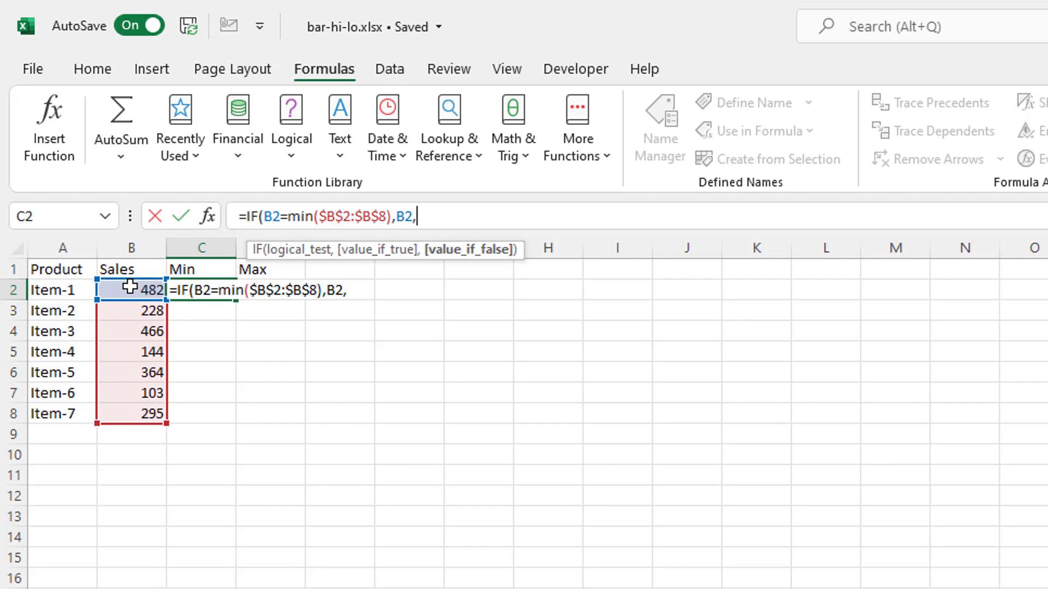
type("na()")
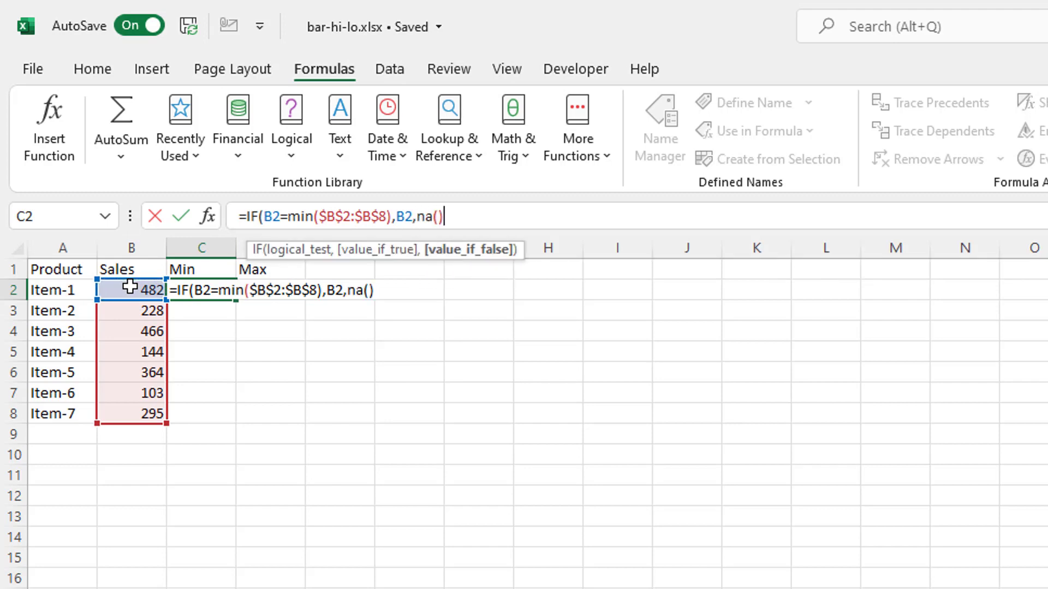
type(")")
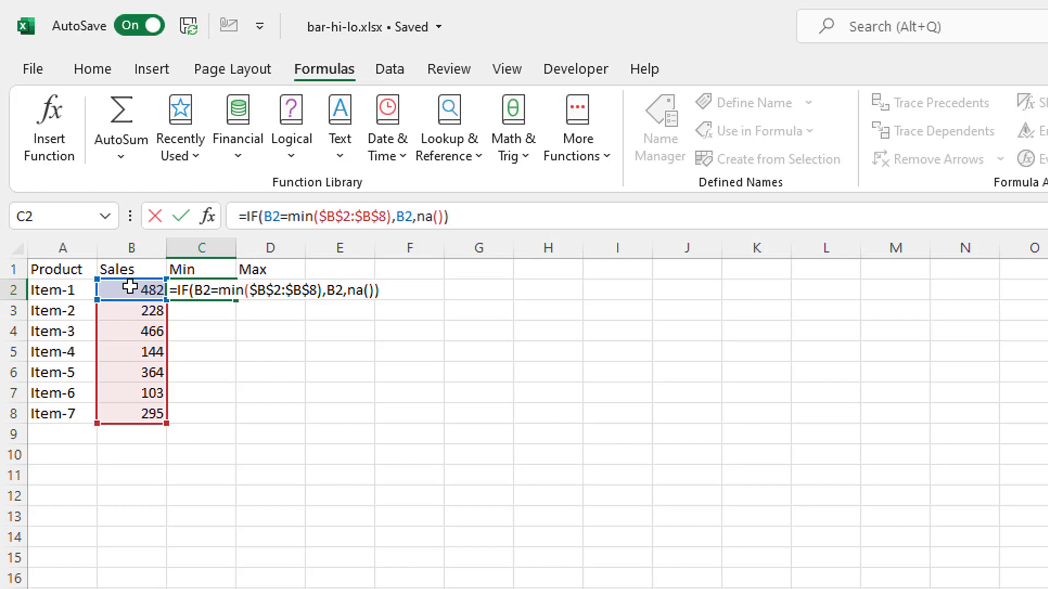
key("Return")
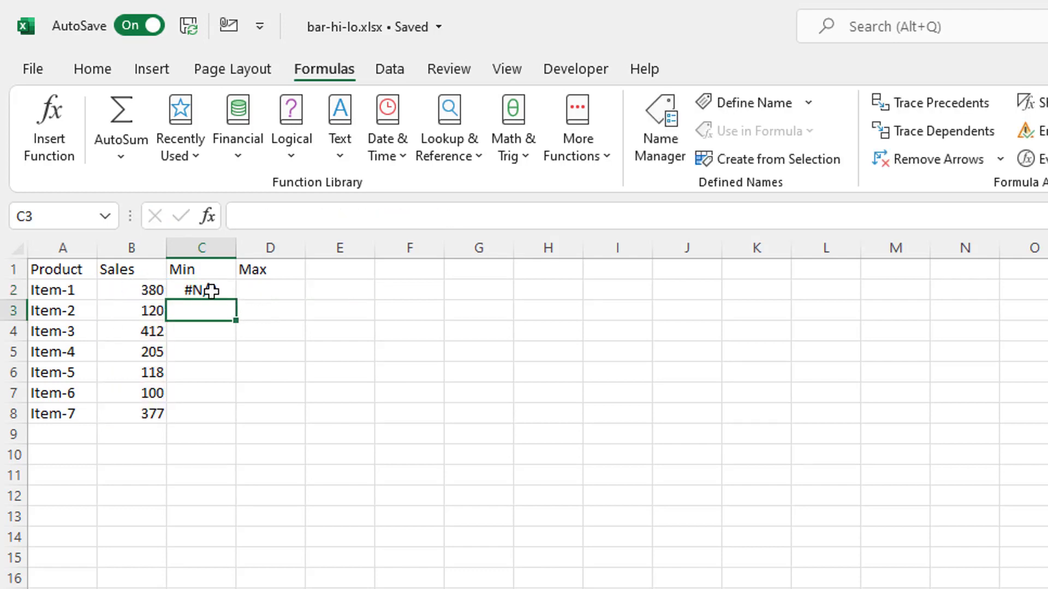
left_click(211, 291)
double_click(238, 301)
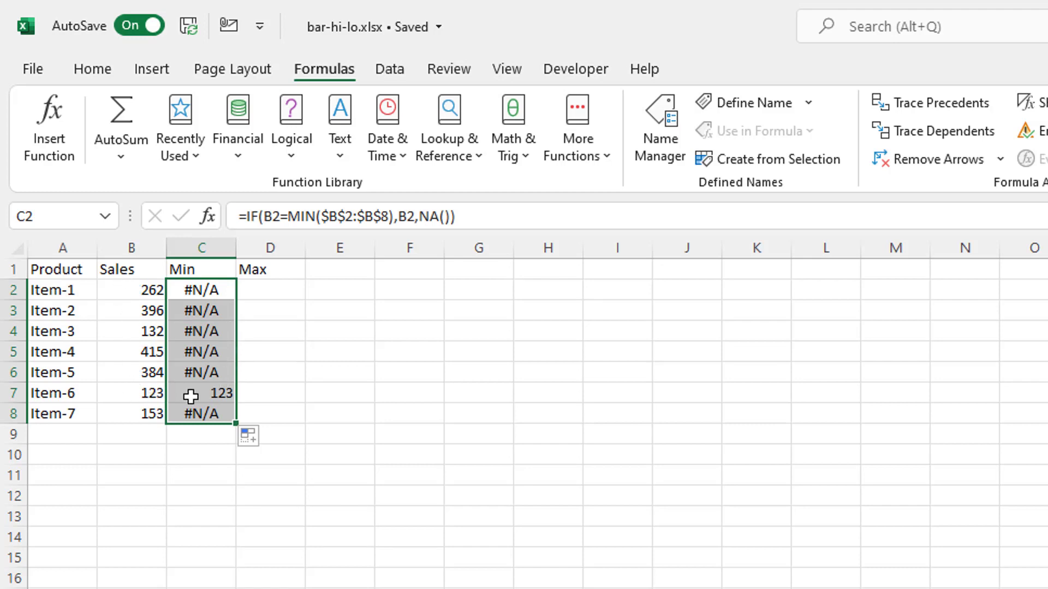
Copy the Min formula text from cell C2
left_click(208, 291)
left_click(498, 227)
left_click_drag(497, 227, 150, 218)
key("ctrl+c")
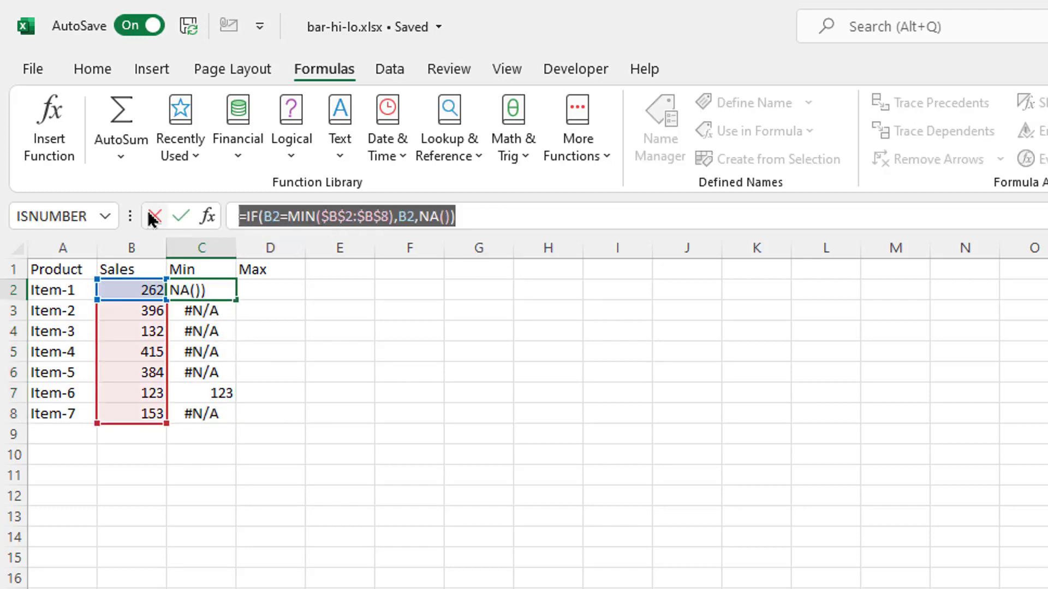
left_click(154, 217)
Paste the formula into D2, change MIN to MAX, and fill it down to D8
left_click(270, 281)
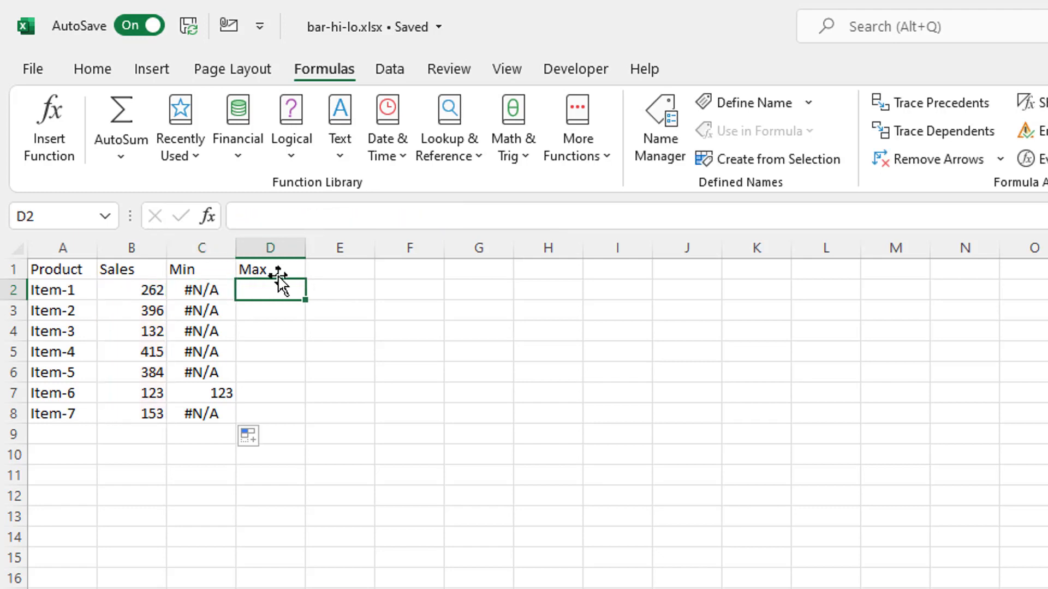
left_click(303, 219)
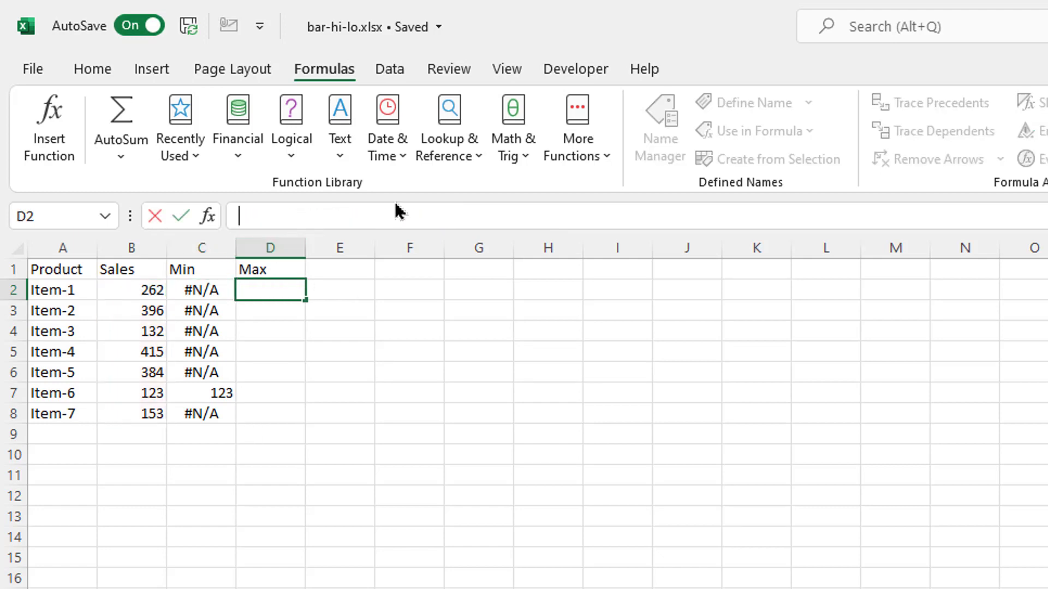
key("ctrl+v")
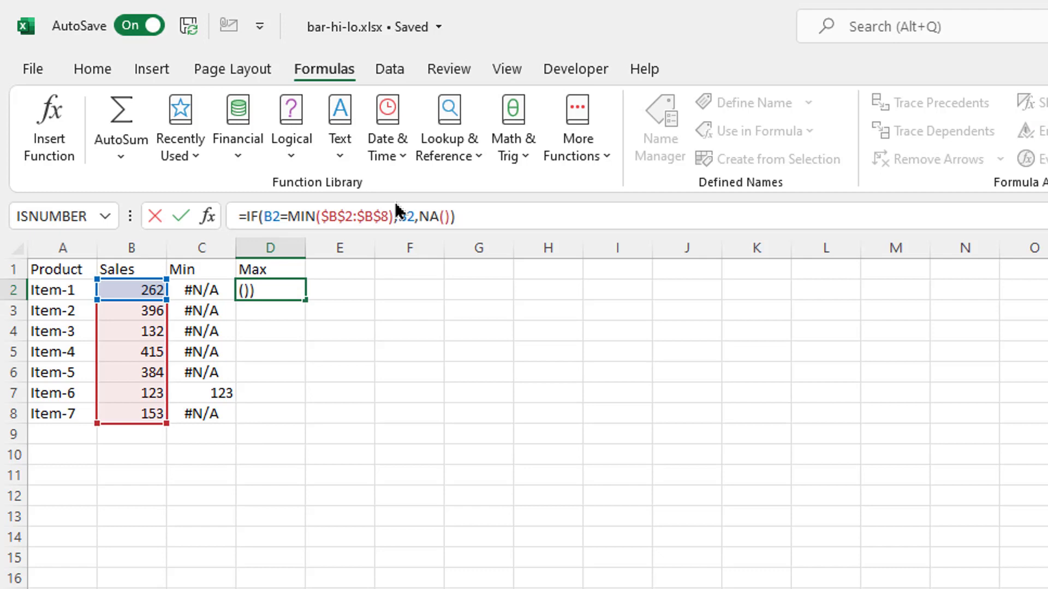
left_click(312, 218)
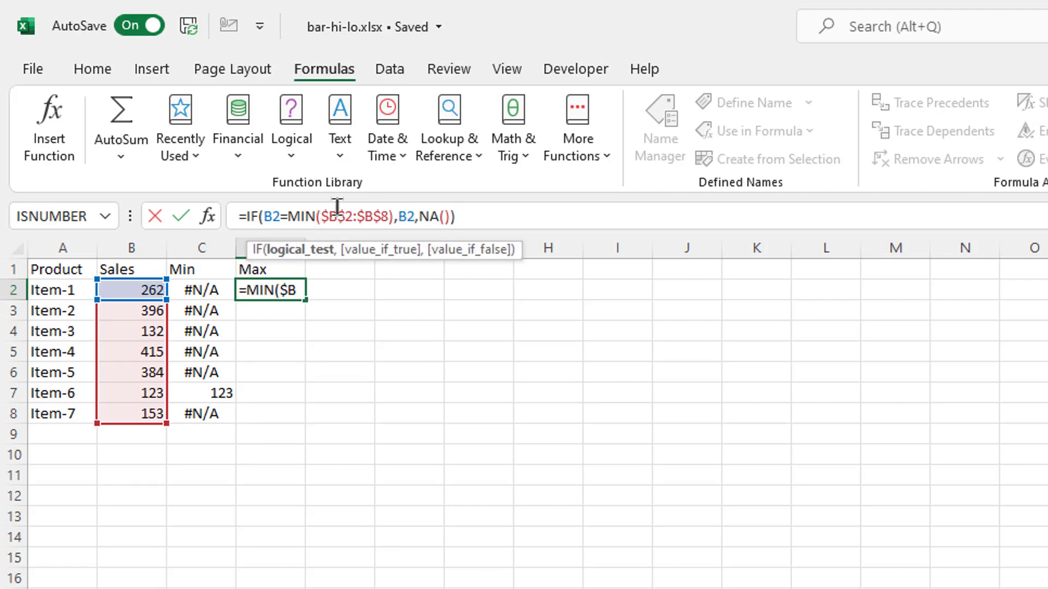
key("BackSpace")
key("BackSpace")
type("ax")
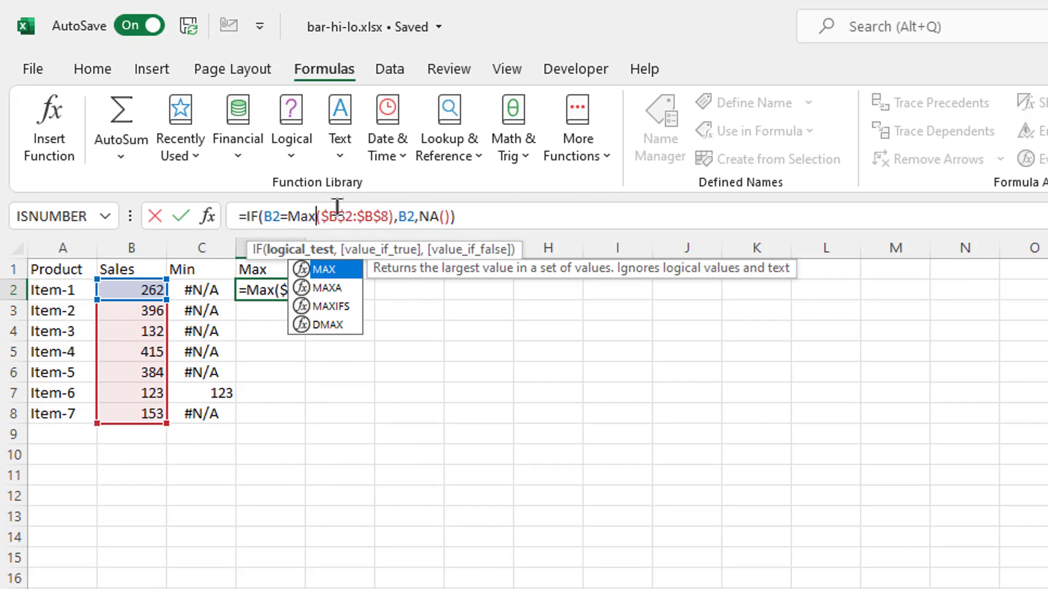
key("ctrl+Return")
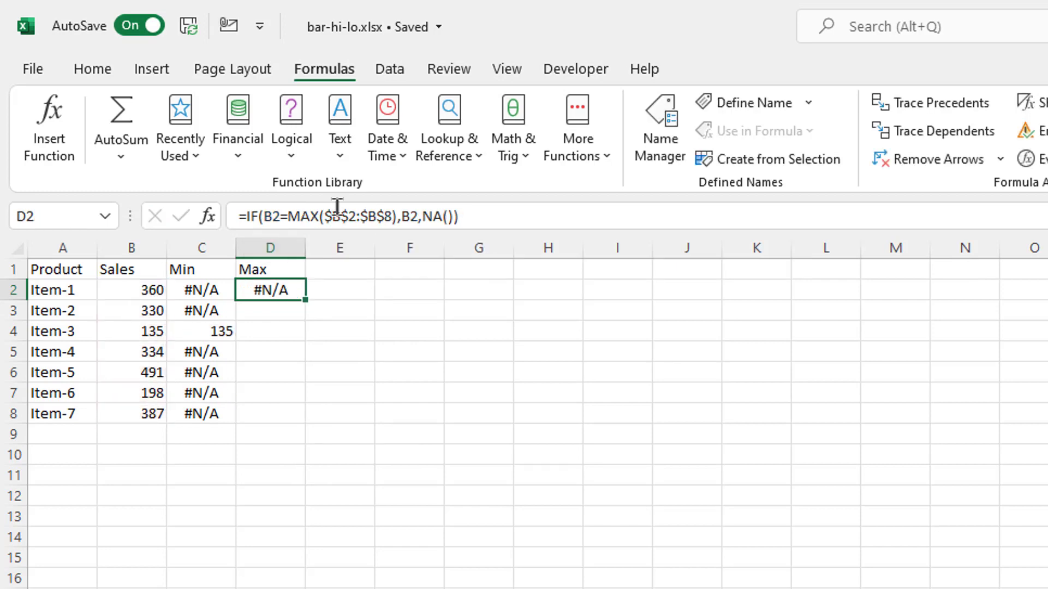
double_click(305, 300)
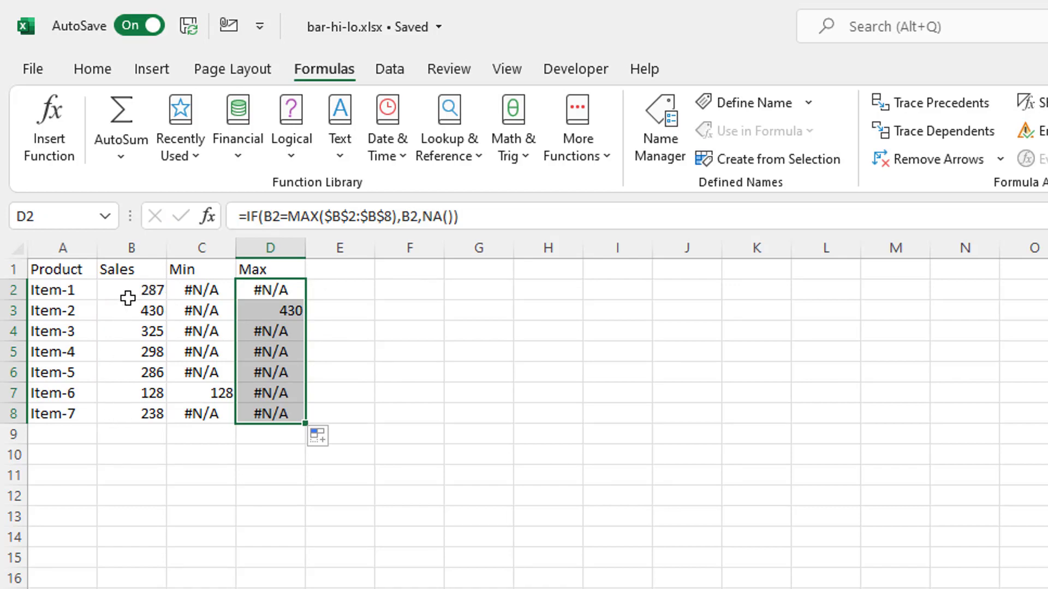
Insert a 2-D clustered bar chart of the sales table
left_click(142, 333)
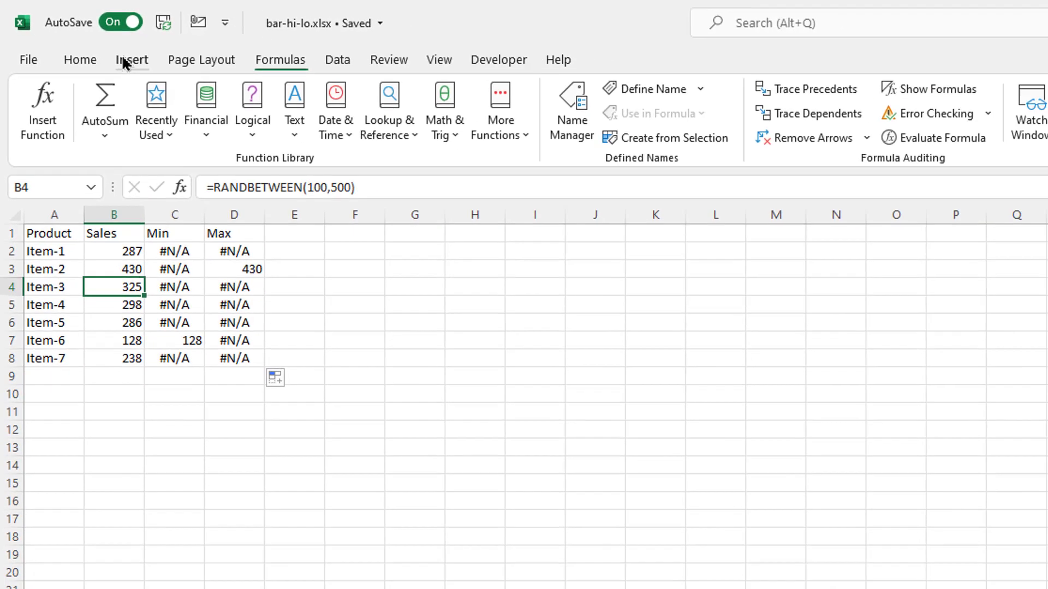
left_click(151, 70)
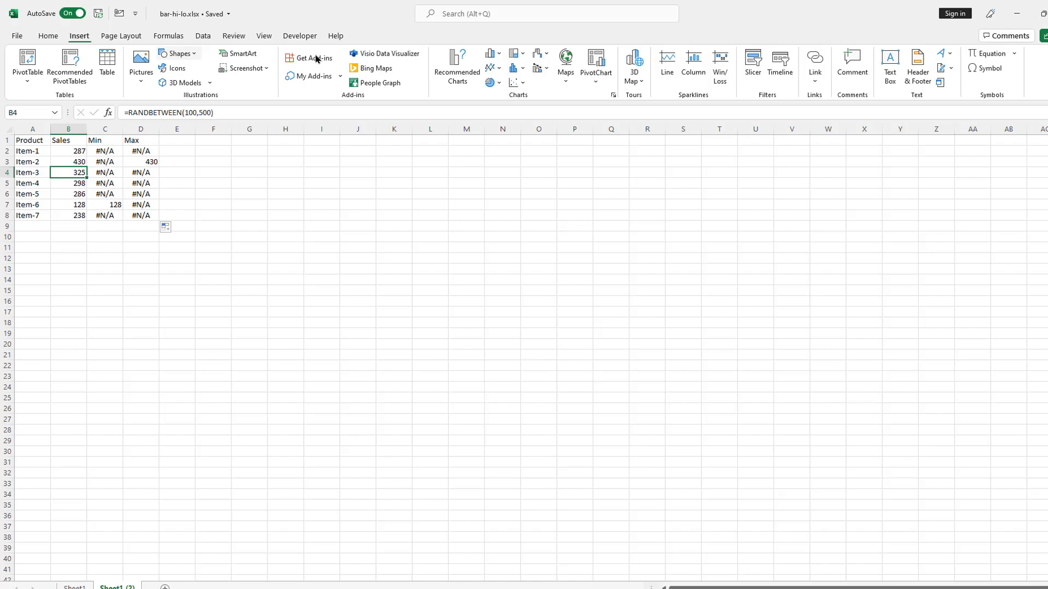
left_click(479, 54)
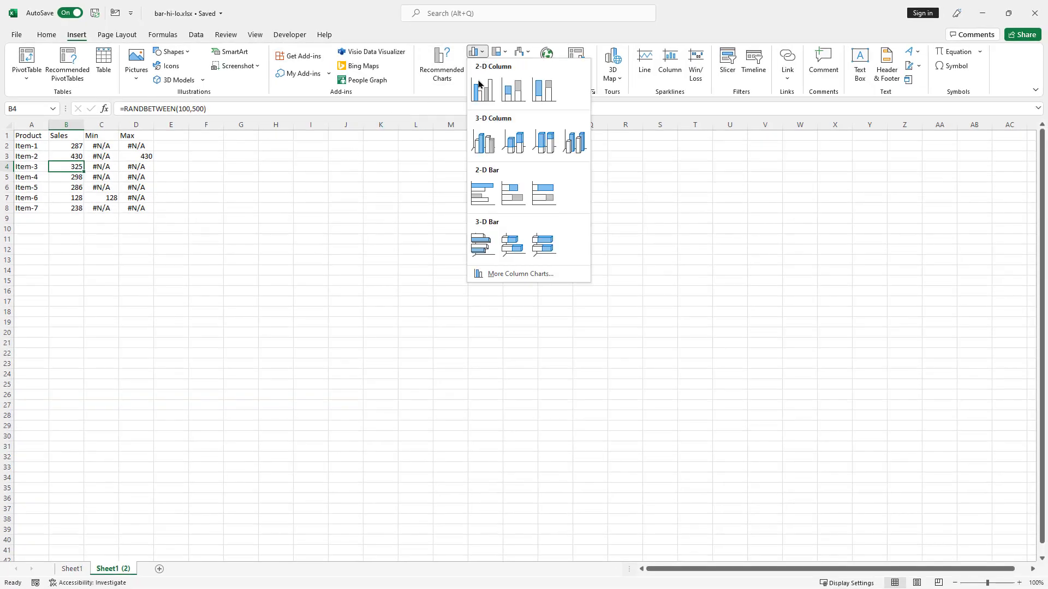
left_click(483, 197)
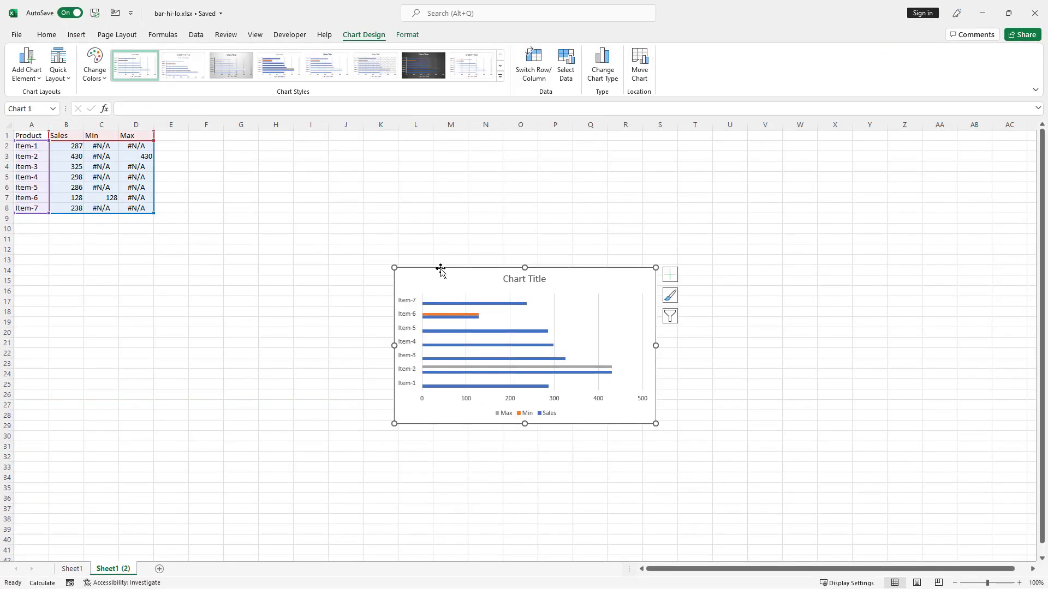
Move the chart up beside the table and remove its vertical gridlines
left_click_drag(440, 271, 213, 206)
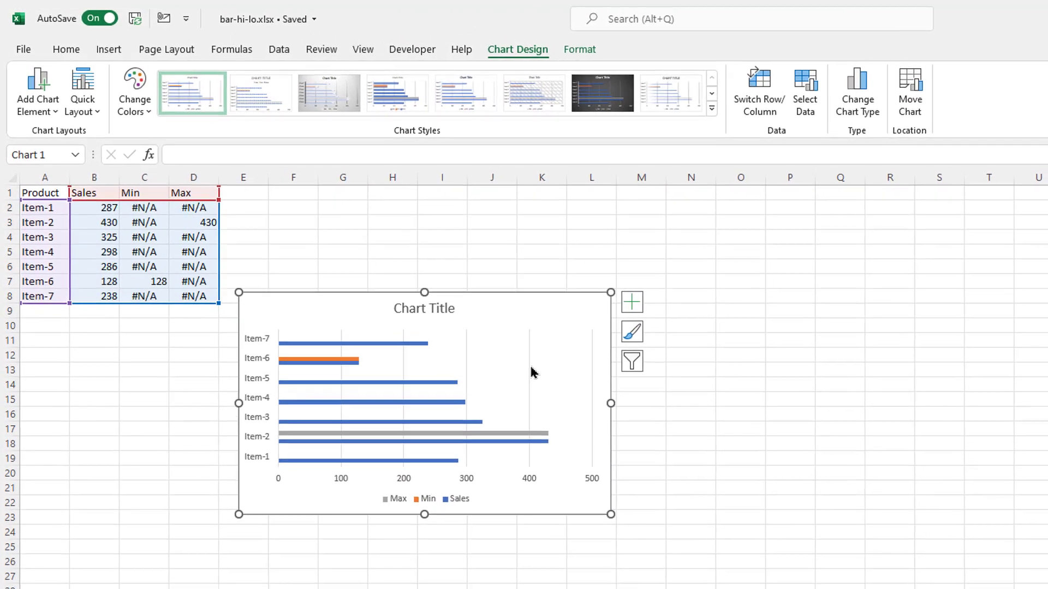
left_click(431, 302)
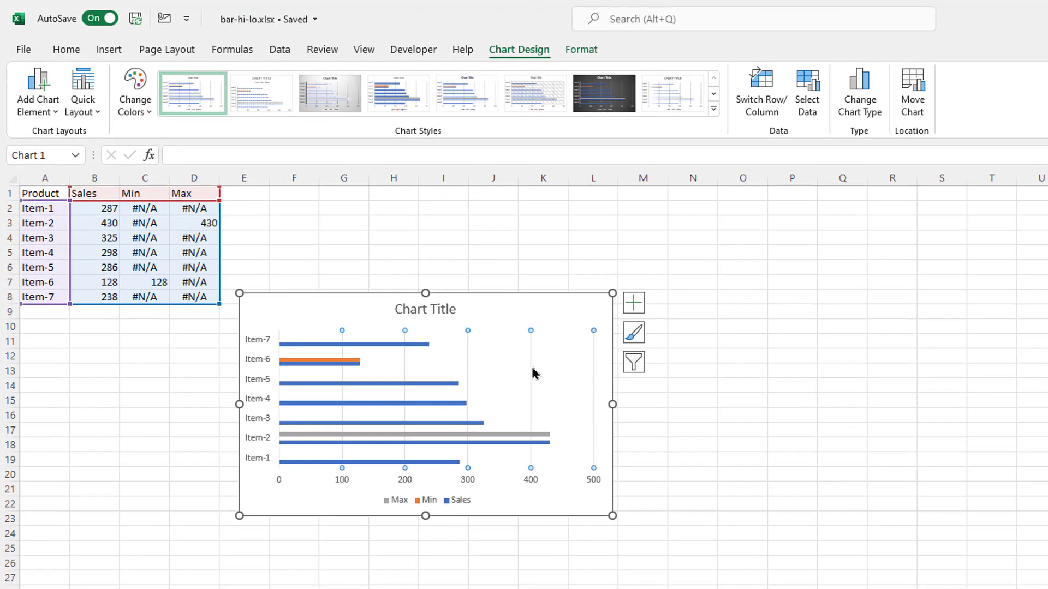
key("Escape")
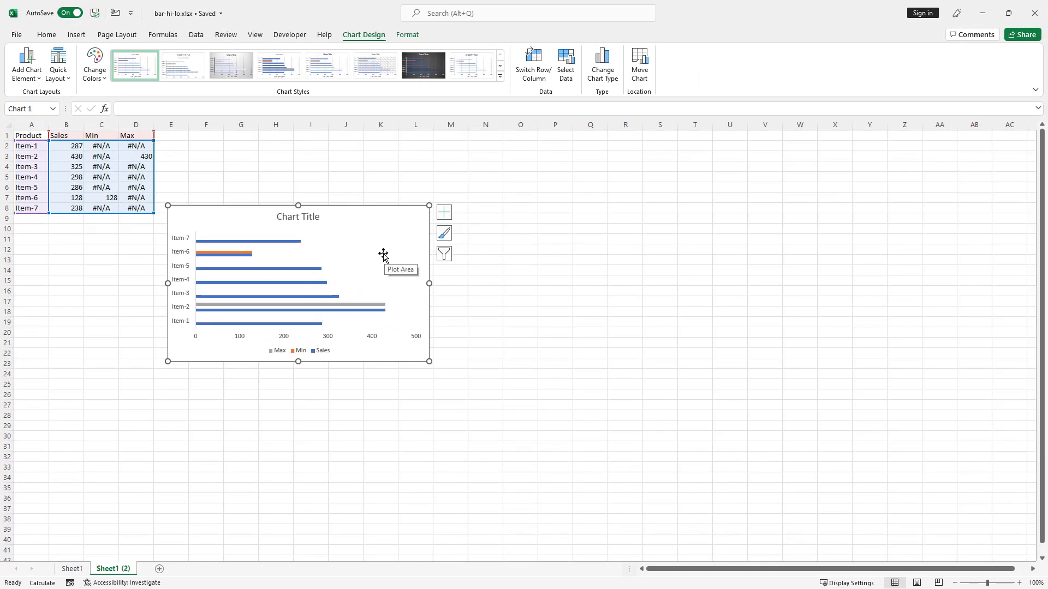
Give the Max series bar a green fill
left_click(372, 305)
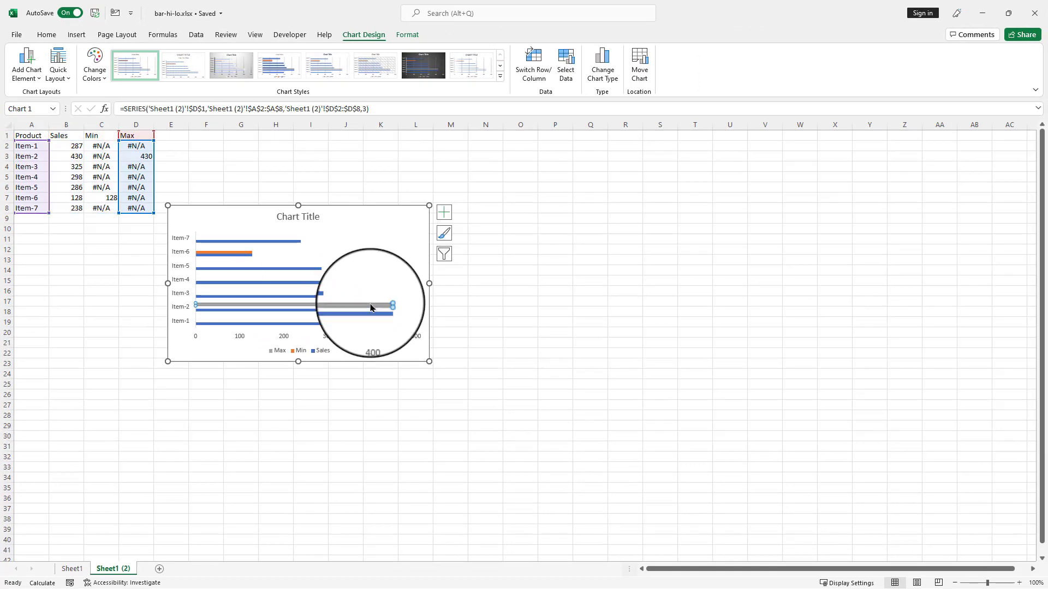
right_click(371, 305)
left_click(437, 421)
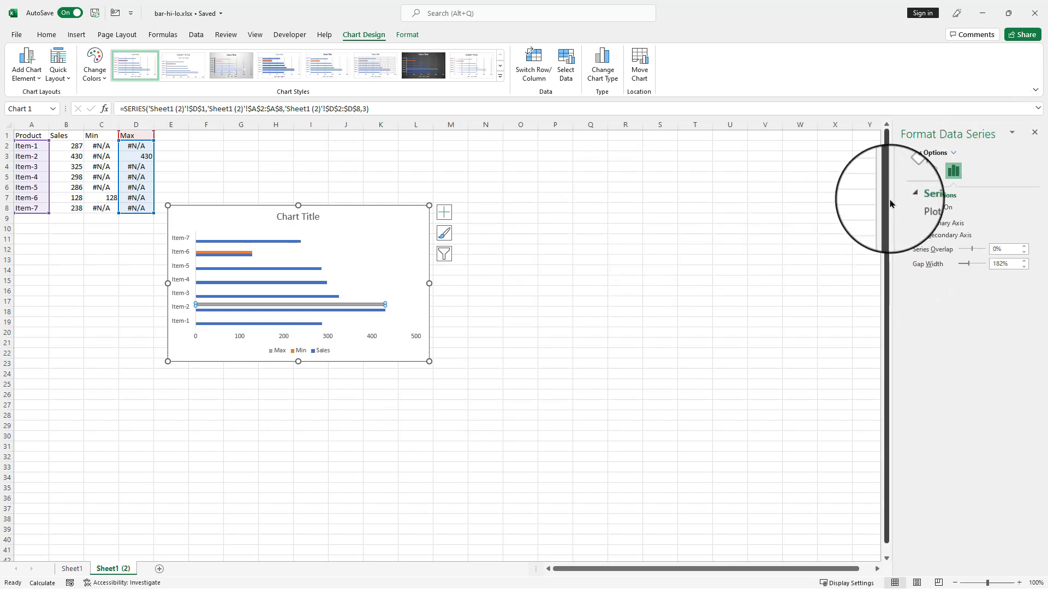
left_click(910, 172)
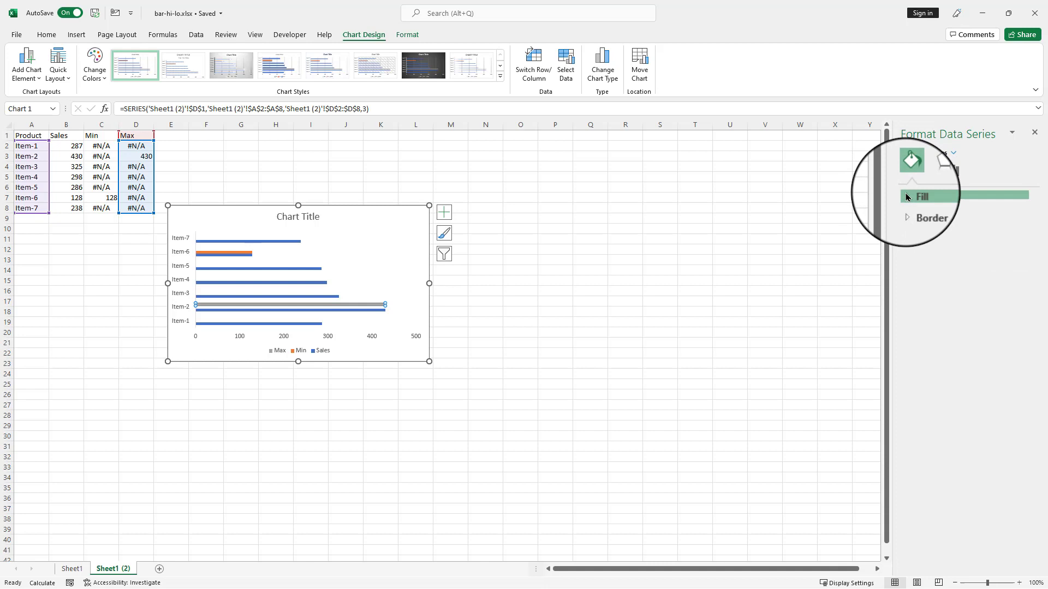
left_click(917, 196)
left_click(1010, 309)
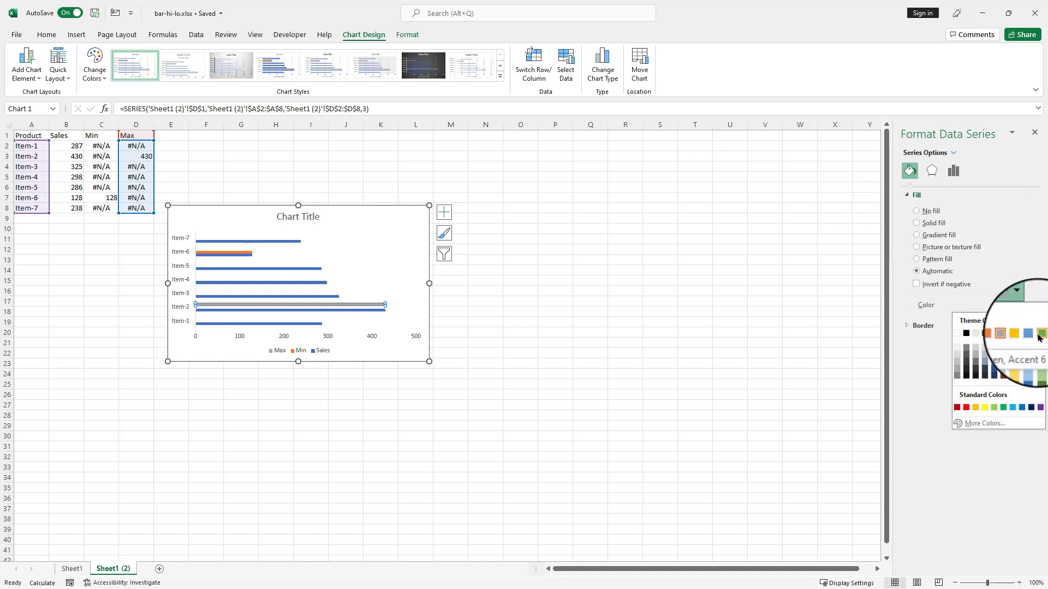
left_click(1038, 335)
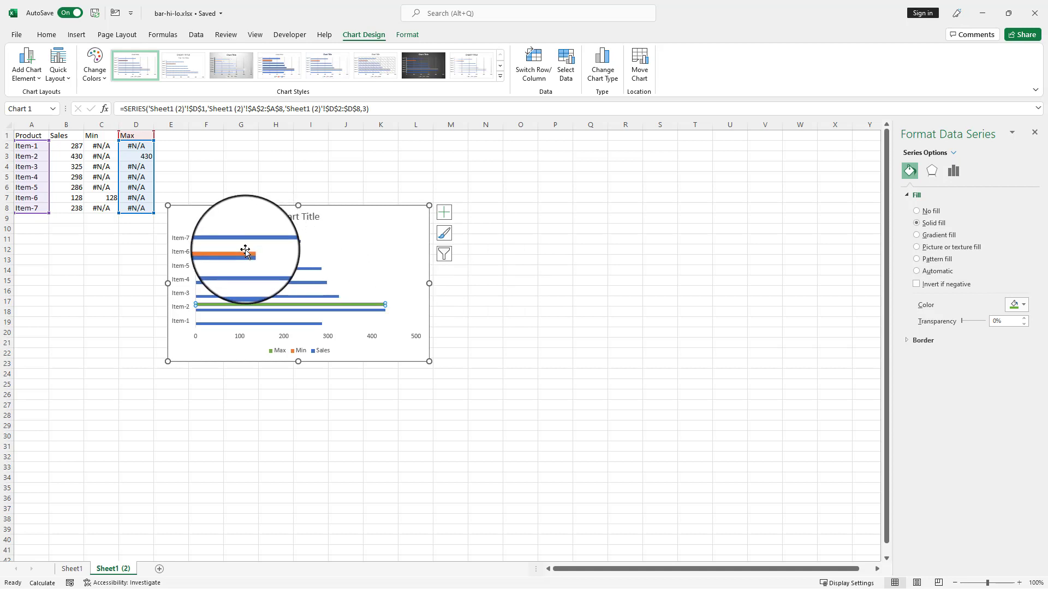
Fill the Min bar yellow and recalculate, showing Item-4 (190) lowest and Item-3 (421) highest
mouse_move(245, 256)
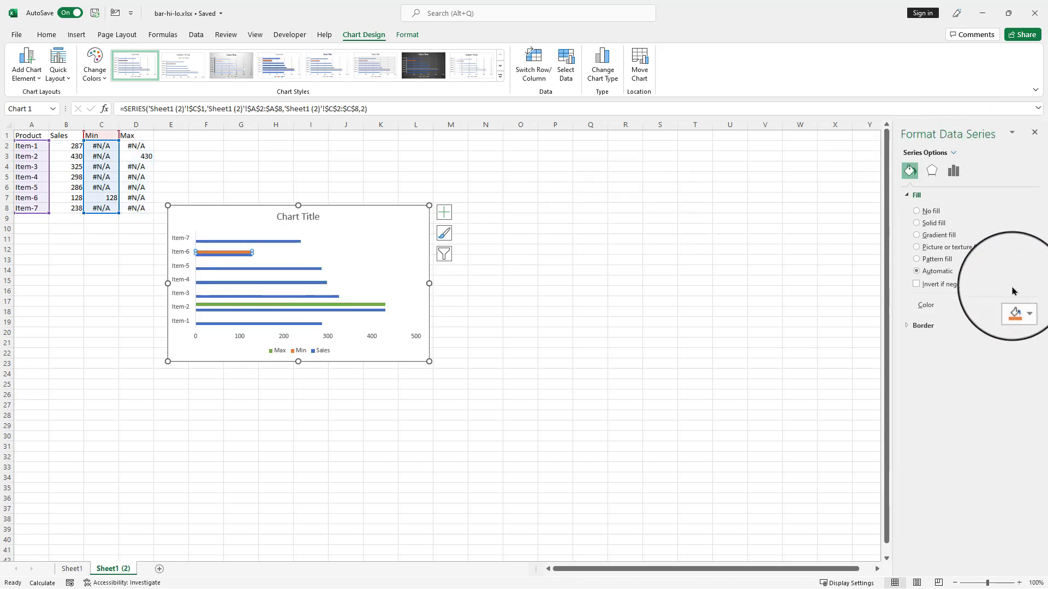
left_click(1020, 305)
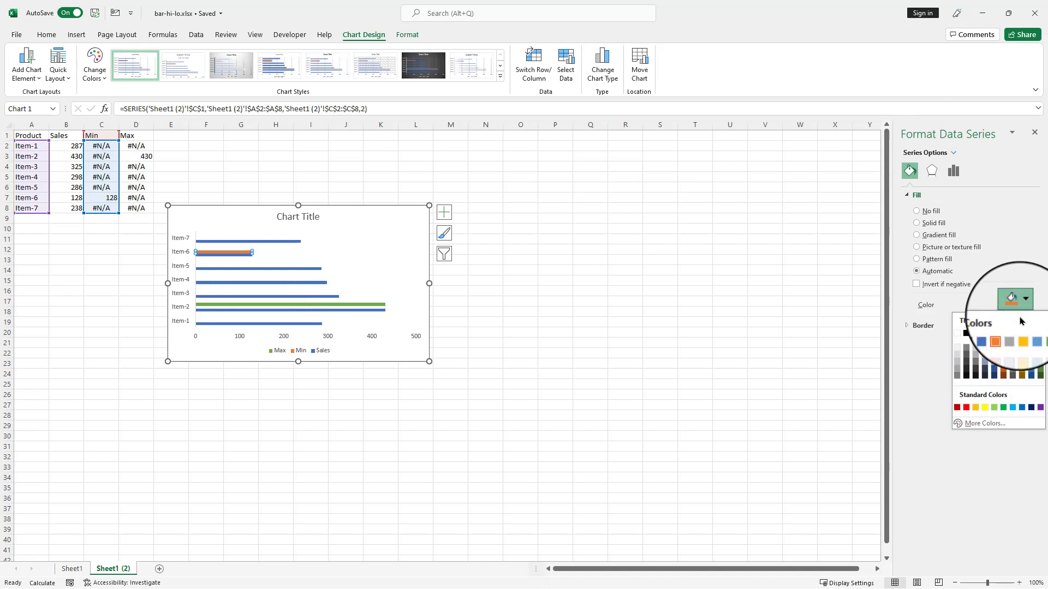
left_click(985, 409)
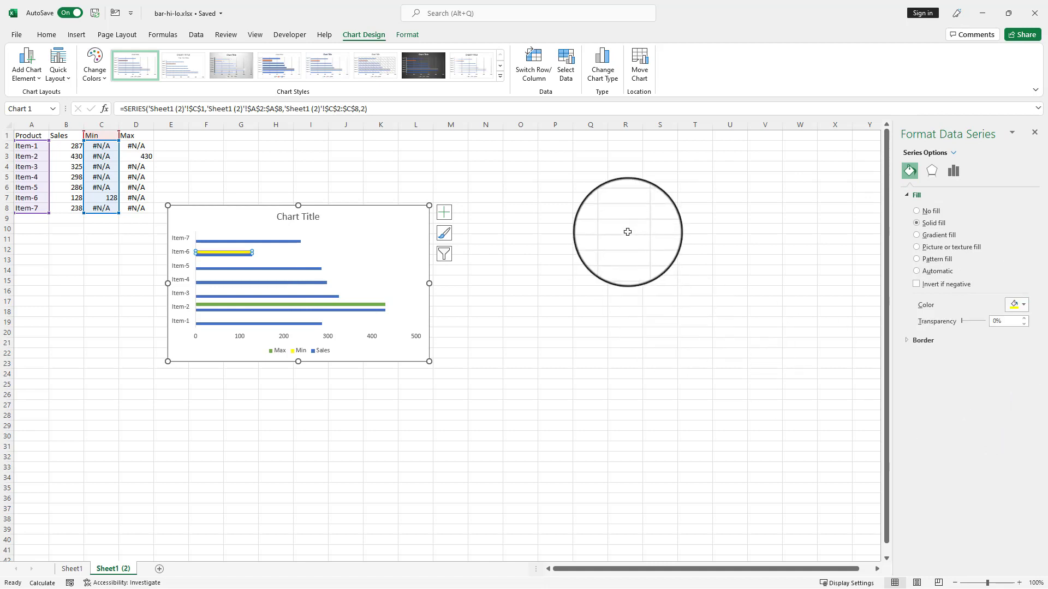
left_click(69, 401)
key("F9")
key("F9")
key("F9")
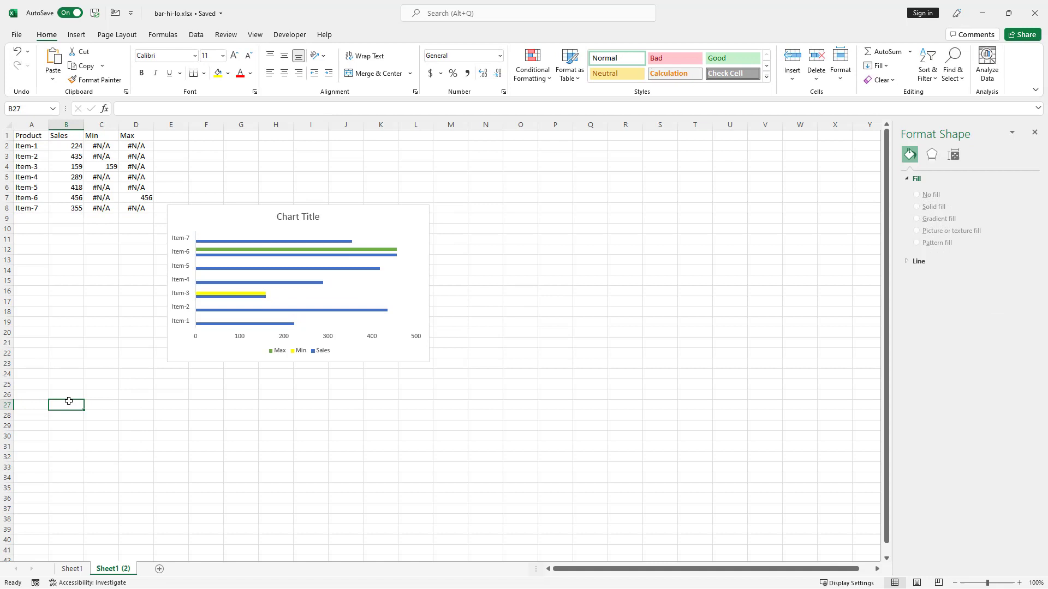
key("F9")
key("F9")
key("F9")
key("F9")
key("F9")
key("F9")
key("F9")
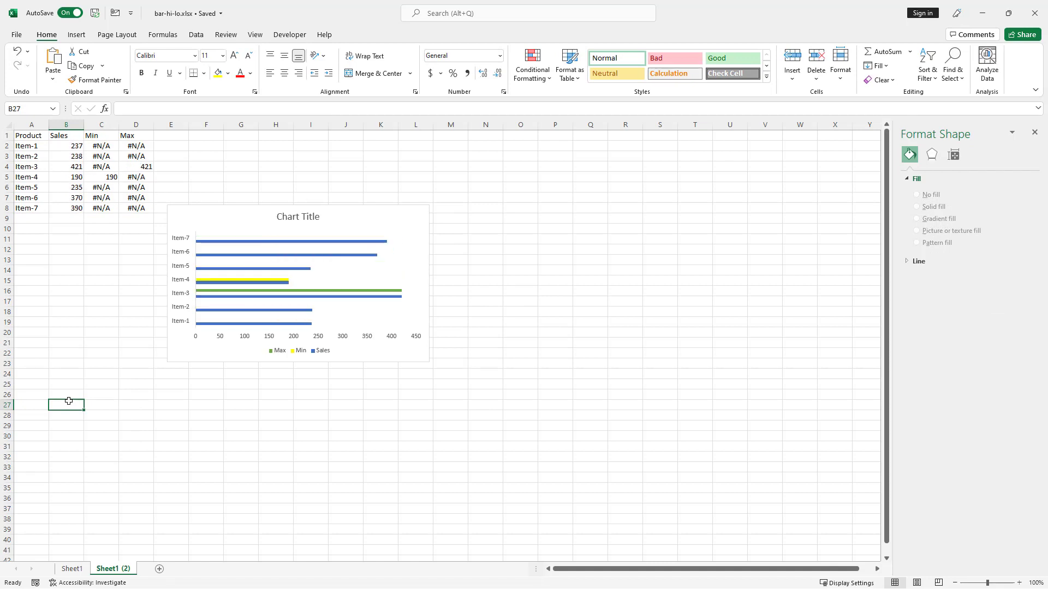
Delete the chart legend and add a data label to the Max bar
left_click(322, 352)
key("Delete")
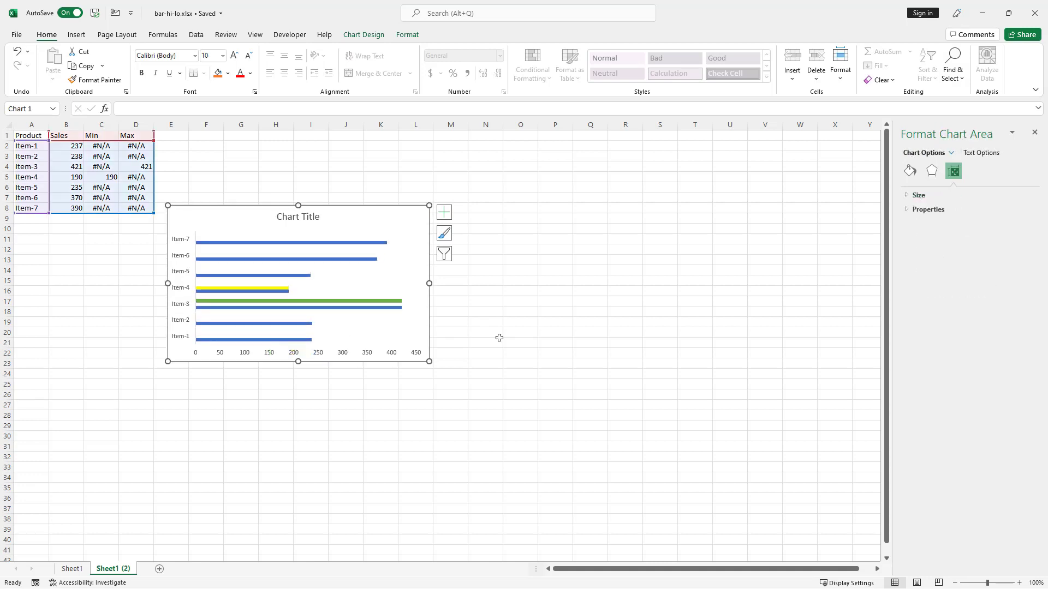
mouse_move(394, 304)
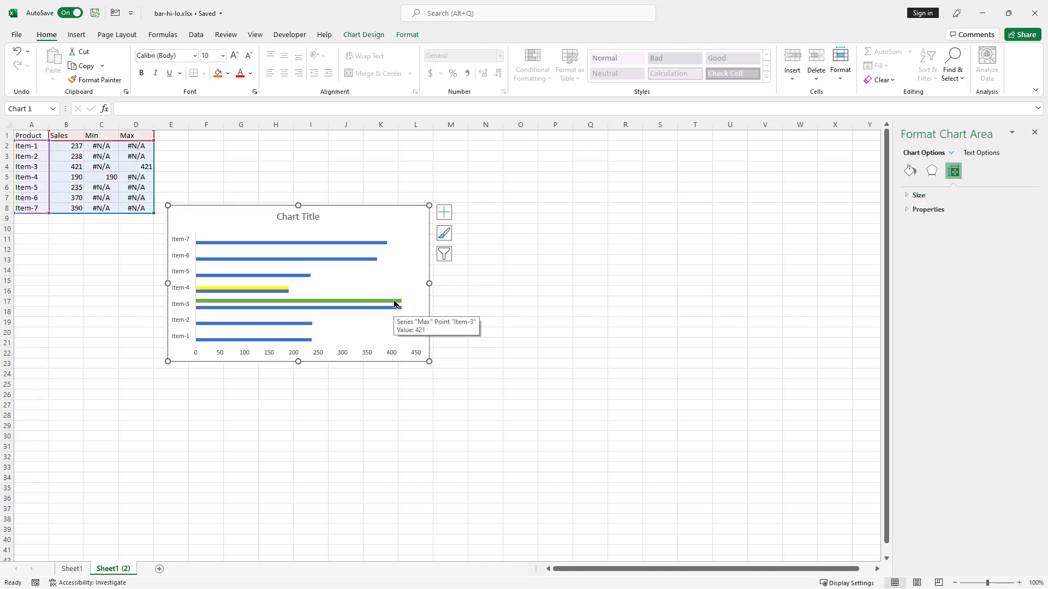
left_click(394, 304)
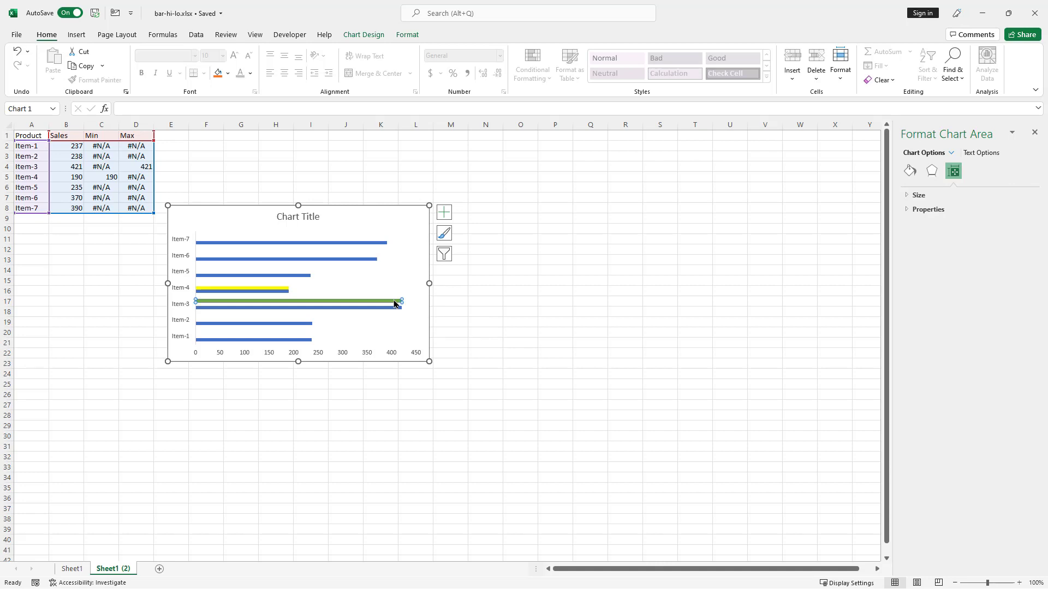
right_click(395, 304)
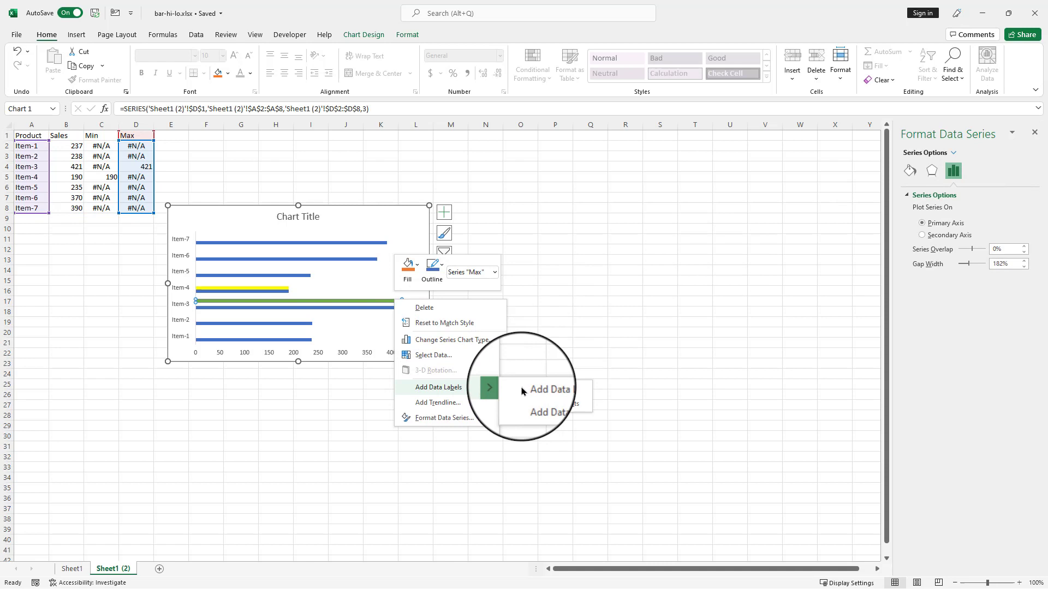
left_click(521, 388)
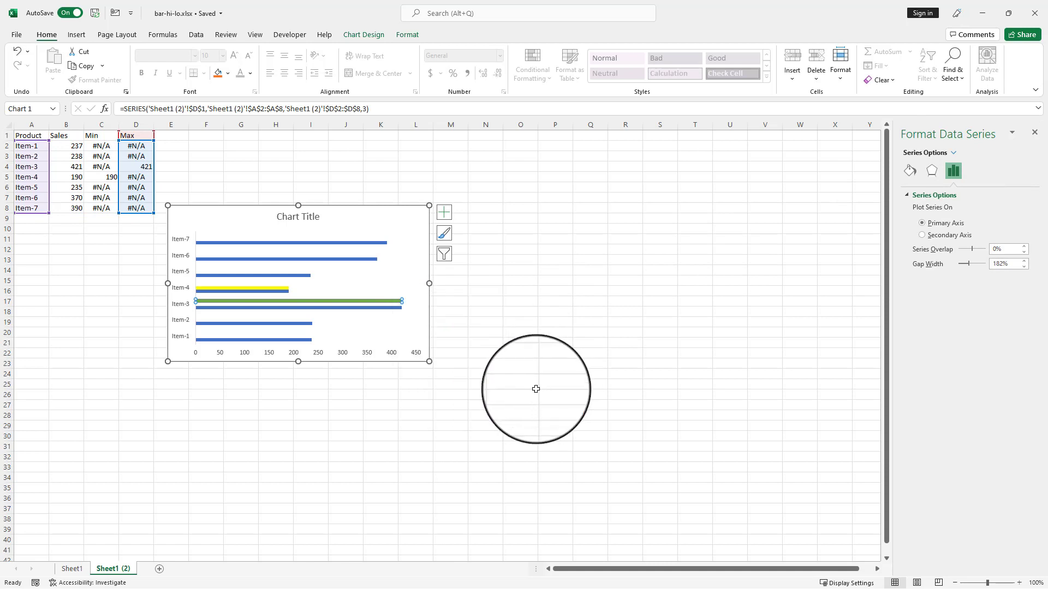
Add a data label to the Min bar and recalculate the sales figures
left_click(280, 291)
right_click(281, 288)
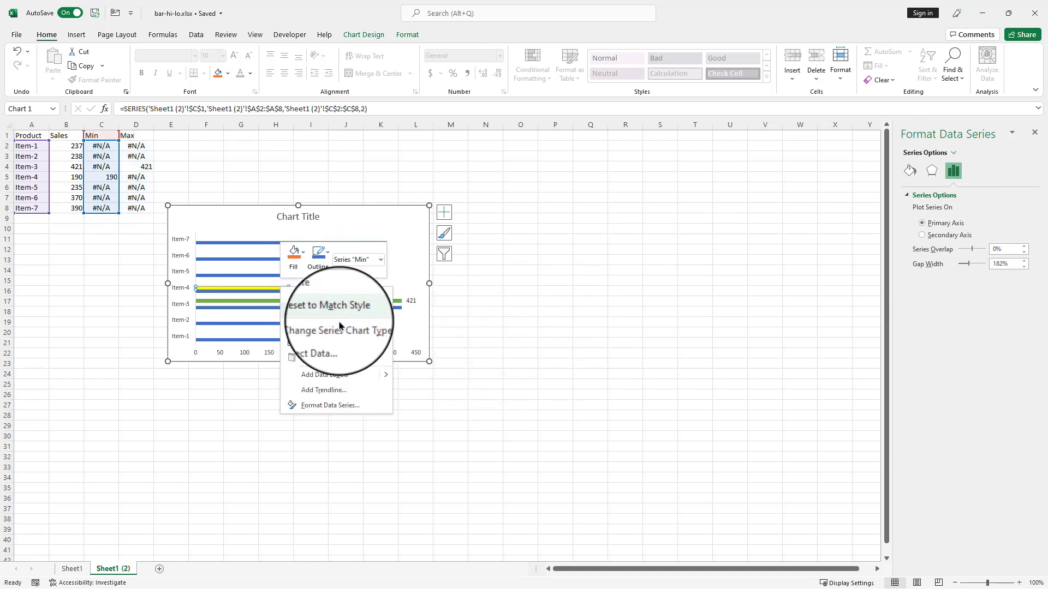
mouse_move(385, 377)
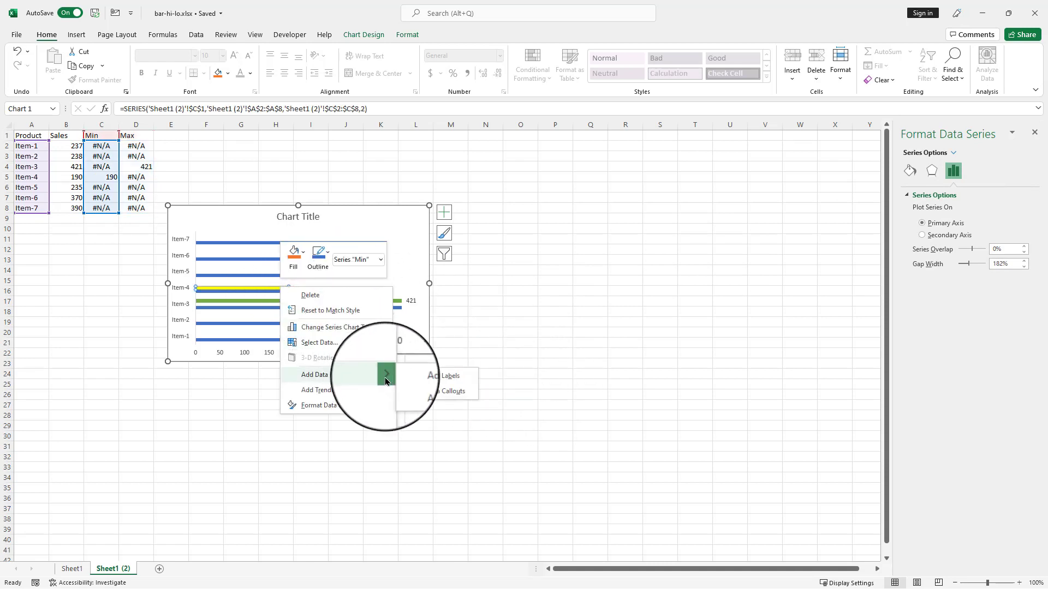
left_click(434, 376)
left_click(83, 358)
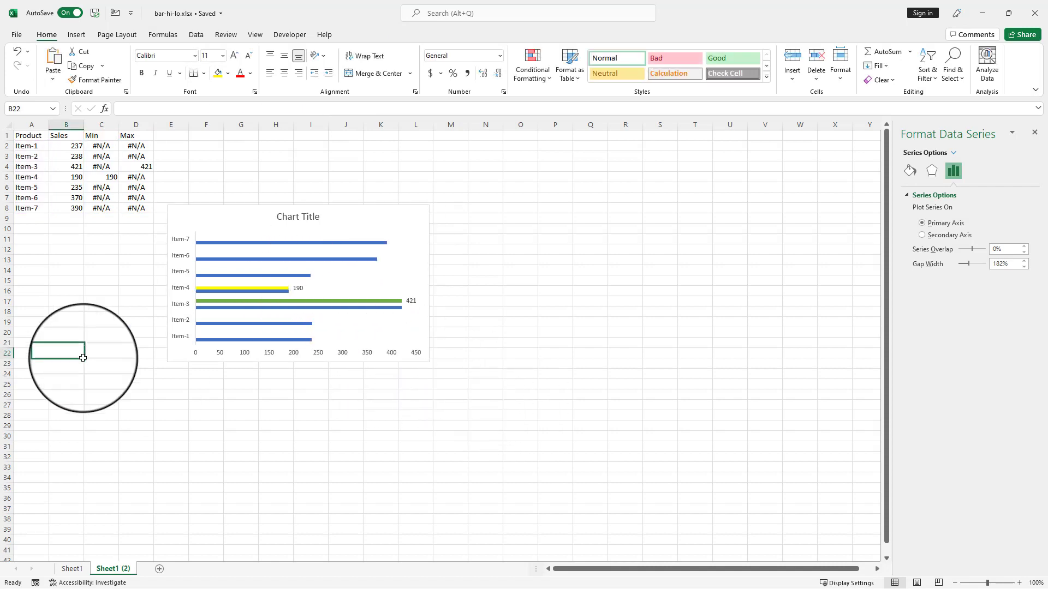
key("F9")
key("F9")
key("F9")
key("F9")
key("F9")
key("F9")
key("F9")
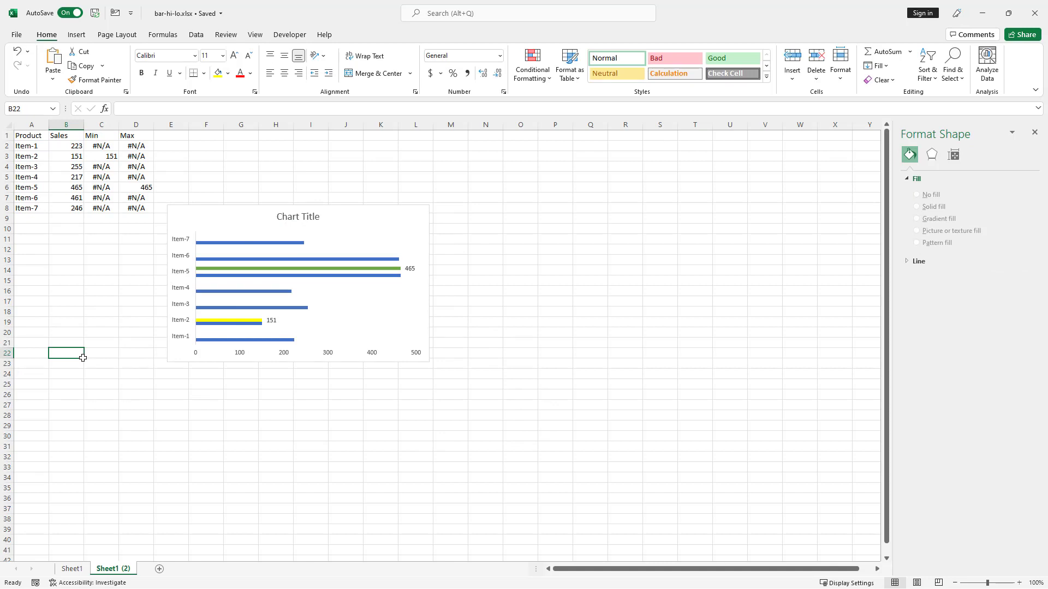
Set the vertical axis to categories in reverse order so Item-1 sits at the top
left_click(181, 244)
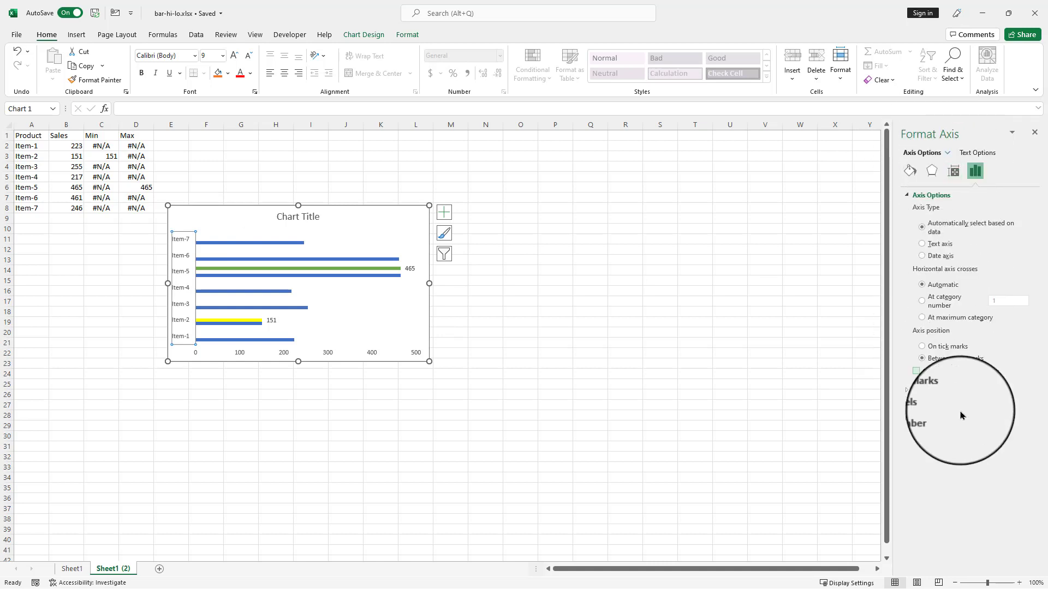
left_click(917, 371)
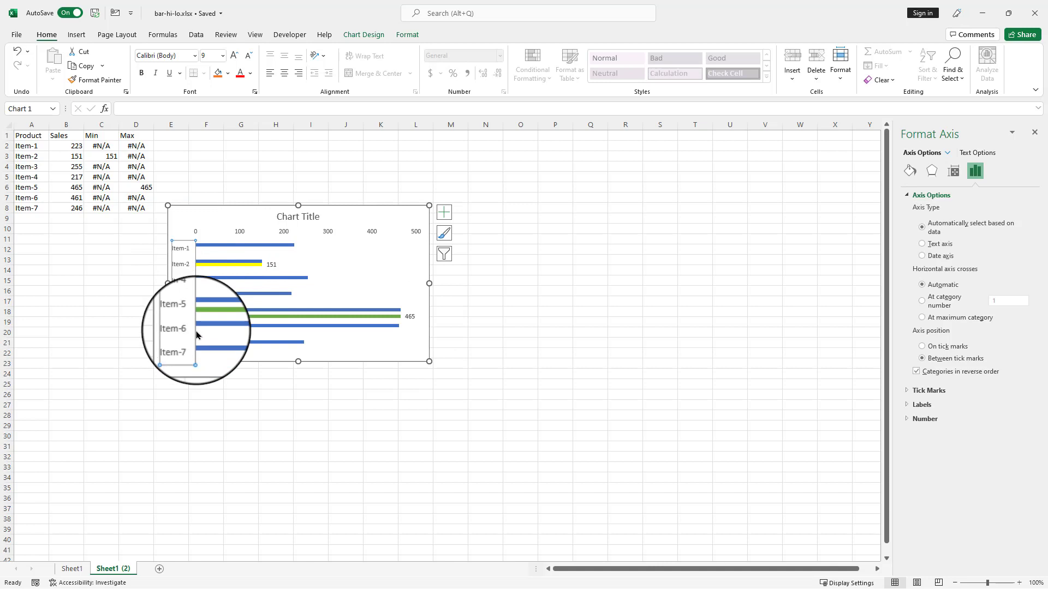
left_click(283, 246)
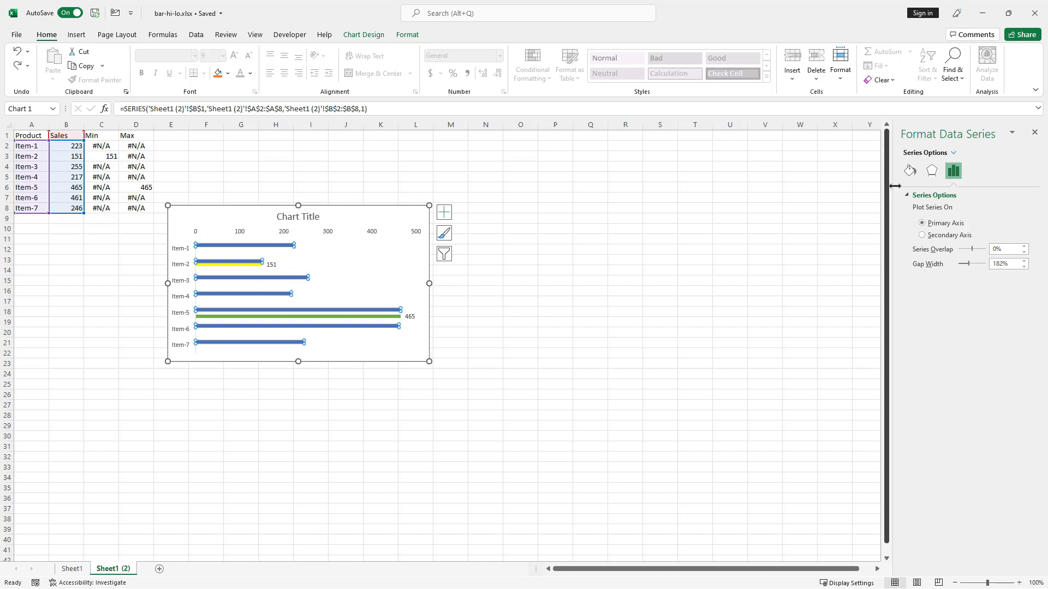
Fill the Sales bars grey and recalculate; Item-4 (450) shows green, Item-5 (101) yellow
left_click(909, 172)
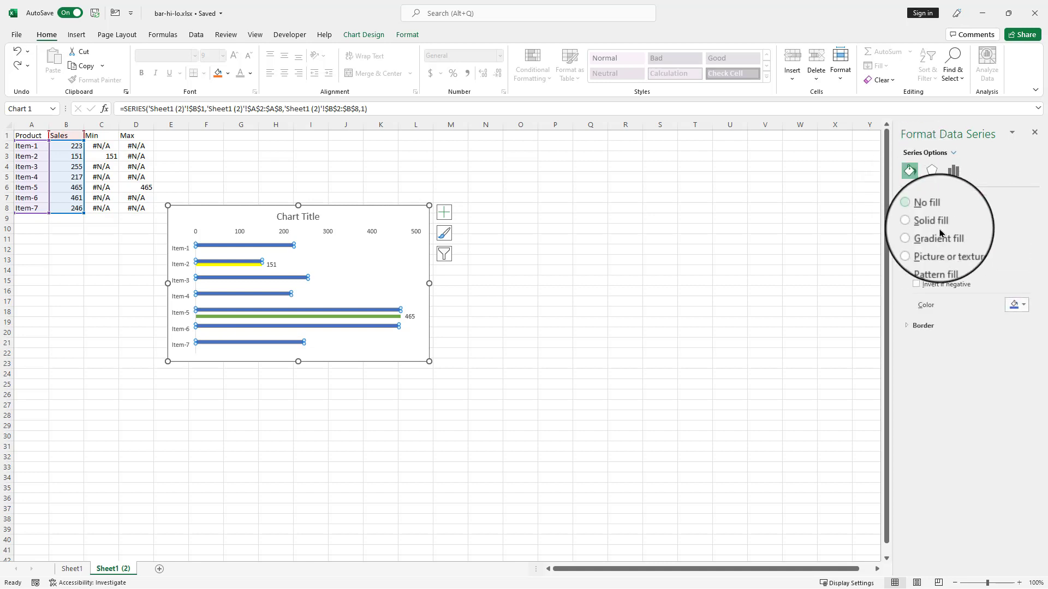
left_click(1017, 305)
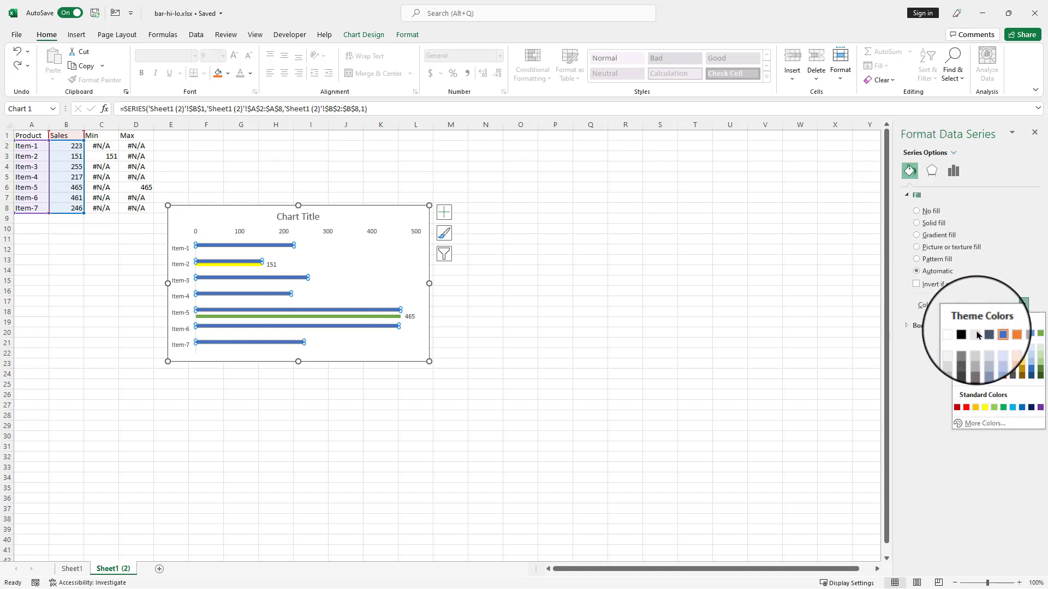
left_click(956, 372)
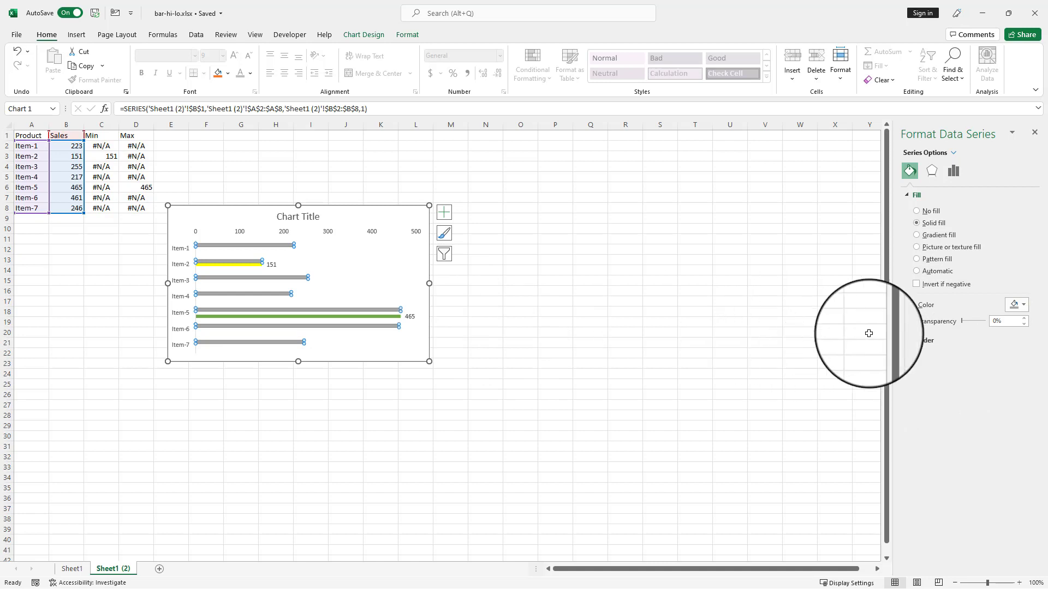
left_click(1016, 304)
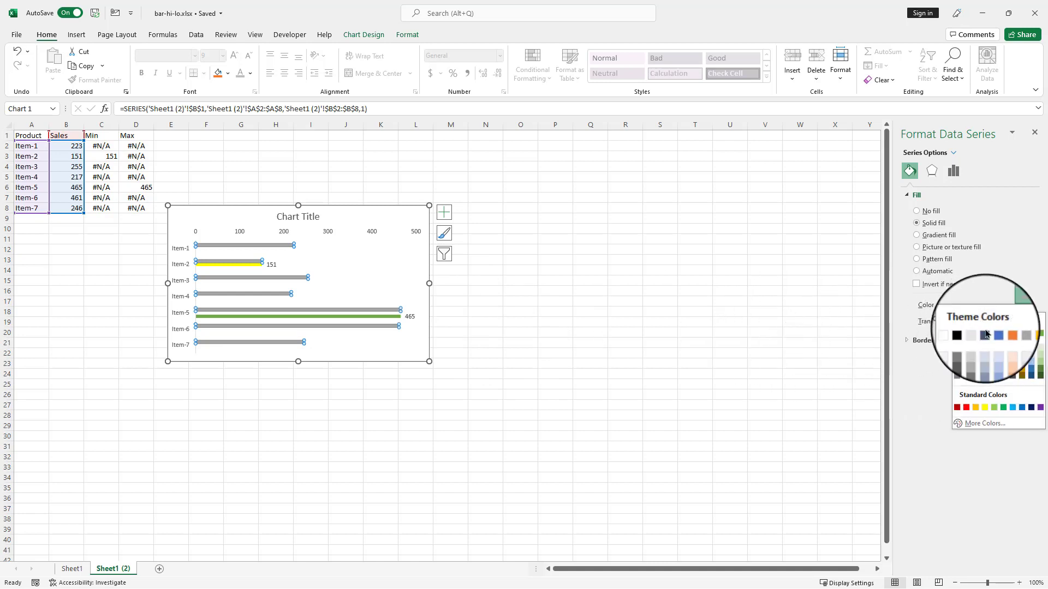
left_click(956, 363)
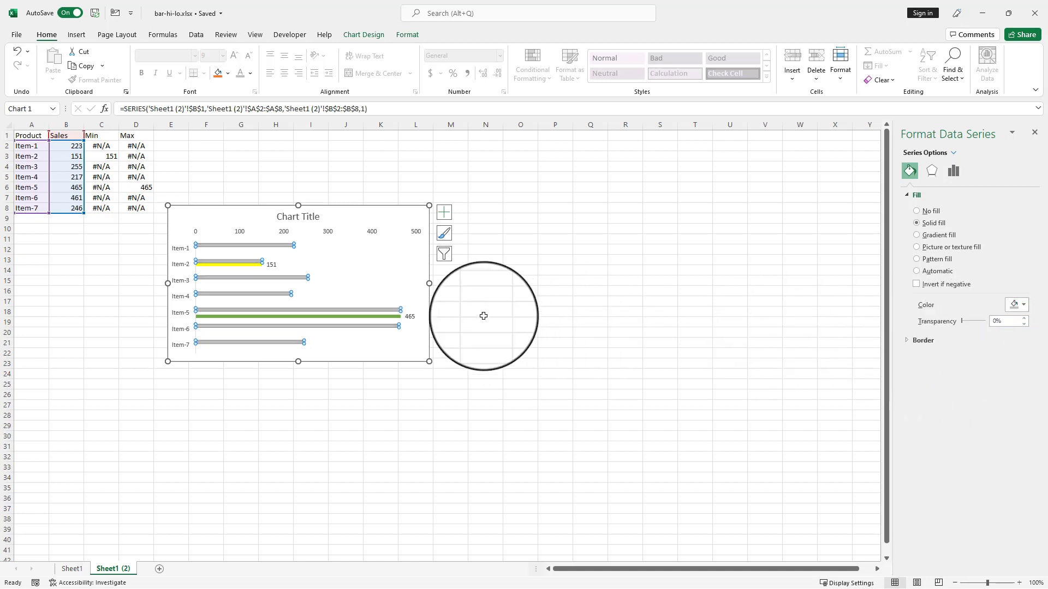
left_click(958, 176)
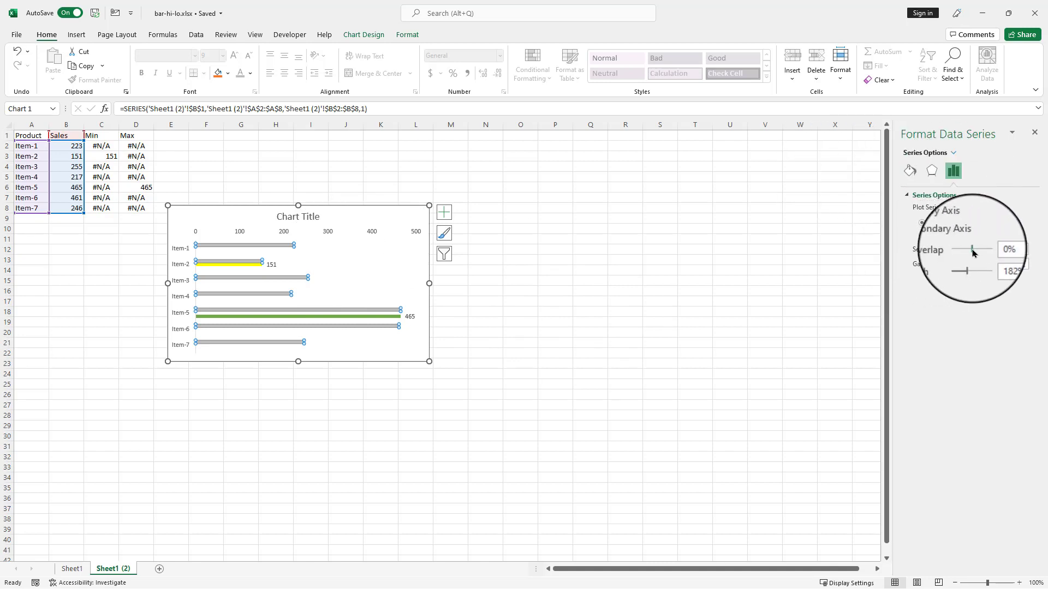
left_click(87, 361)
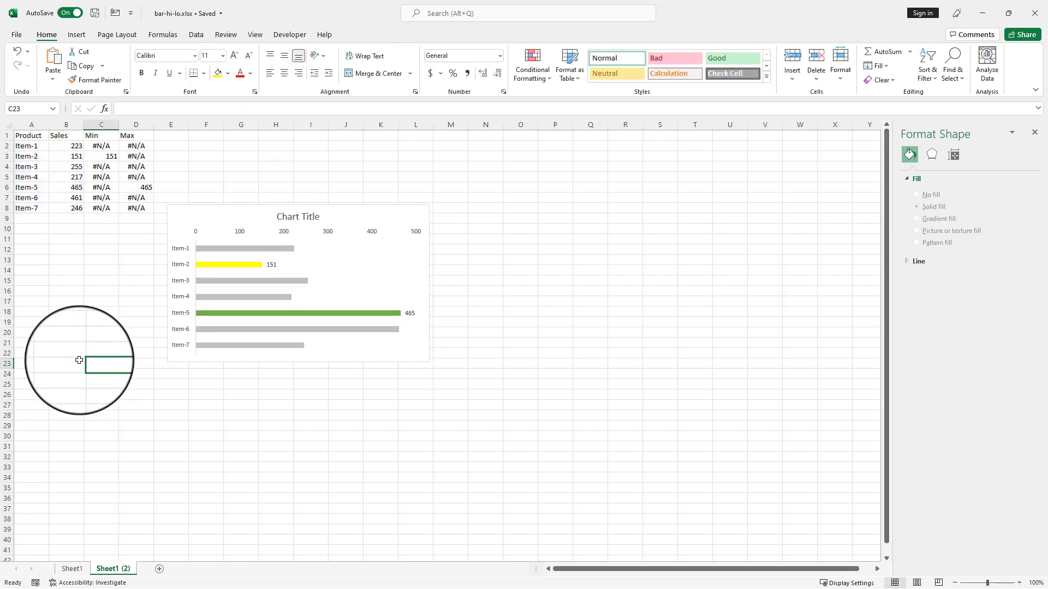
key("F9")
key("F9")
key("F9")
key("F9")
key("F9")
key("F9")
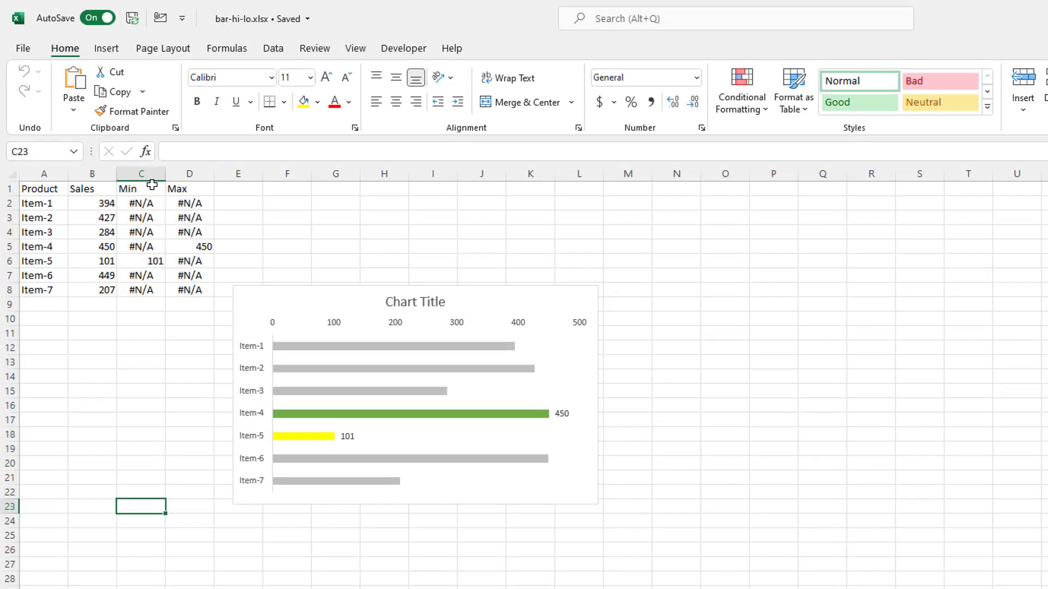
Hide the Min and Max helper columns C and D
left_click(140, 172)
left_click_drag(141, 172, 192, 172)
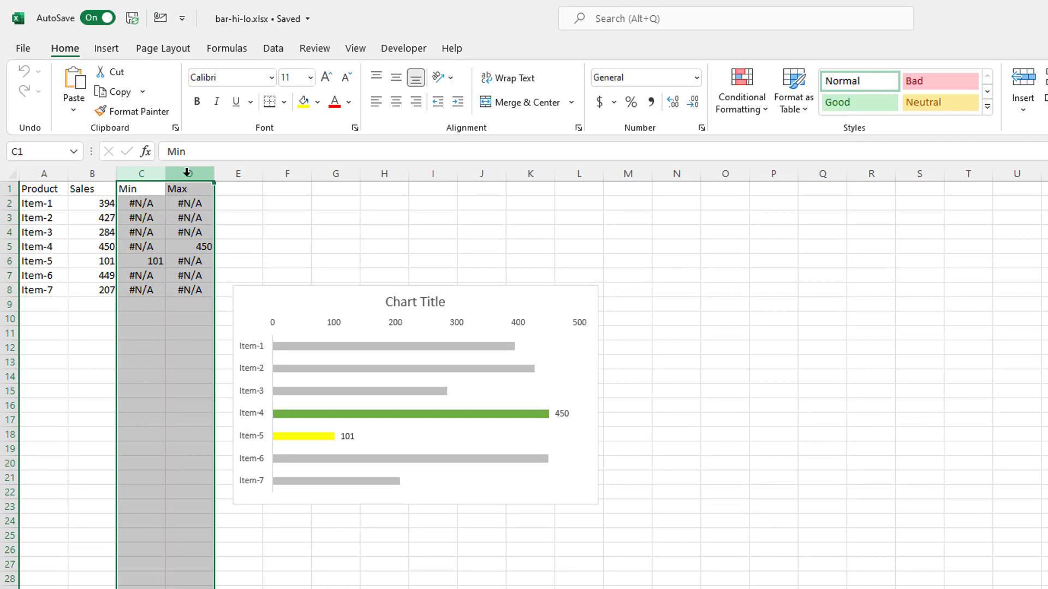
right_click(190, 173)
left_click(256, 408)
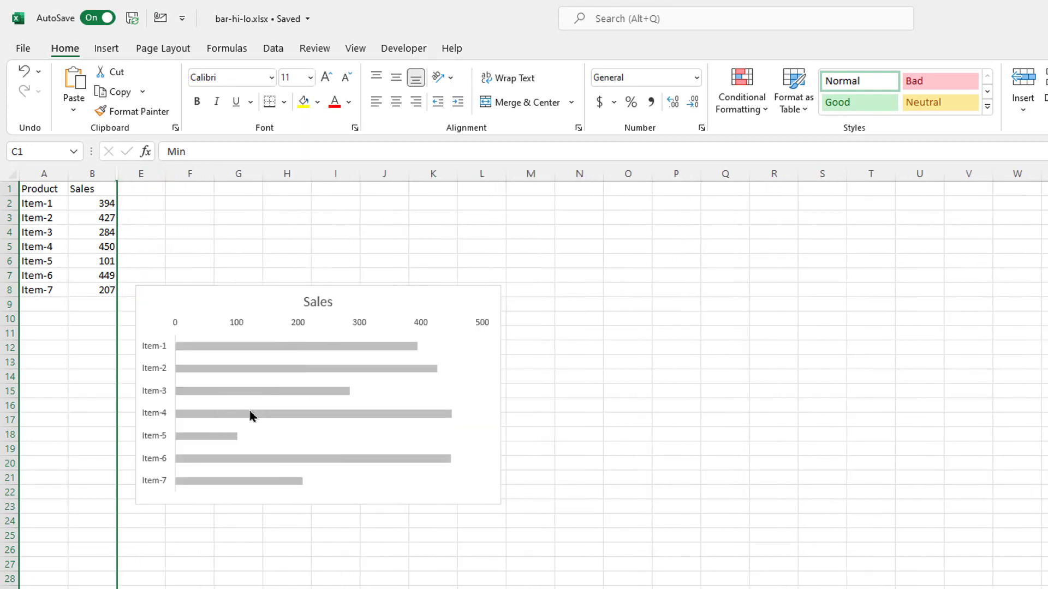
mouse_move(251, 415)
Set the chart to show data in hidden rows and columns, then recalculate
left_click(431, 288)
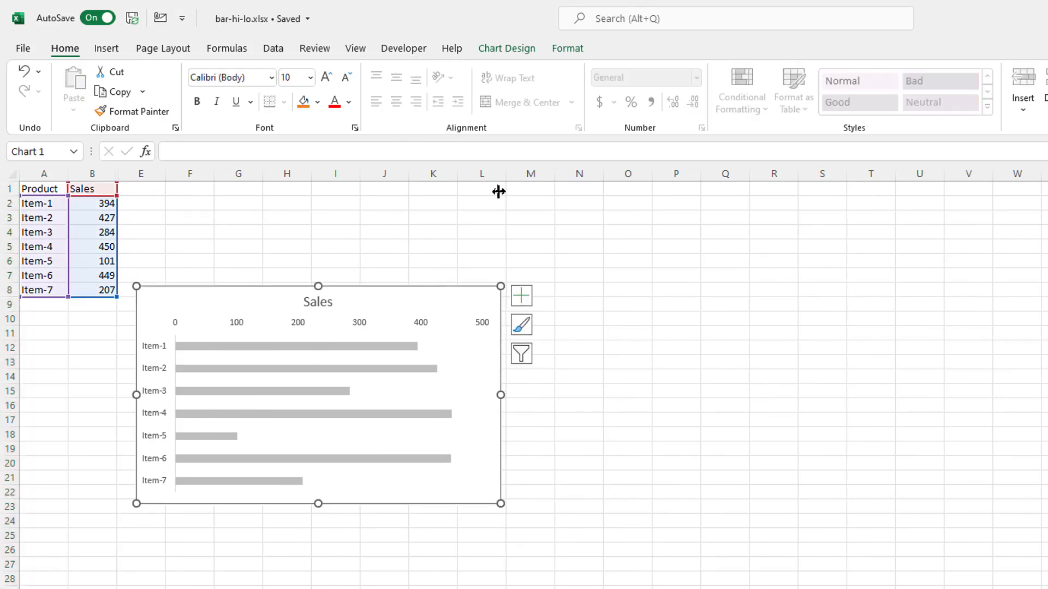
left_click(505, 50)
left_click(788, 91)
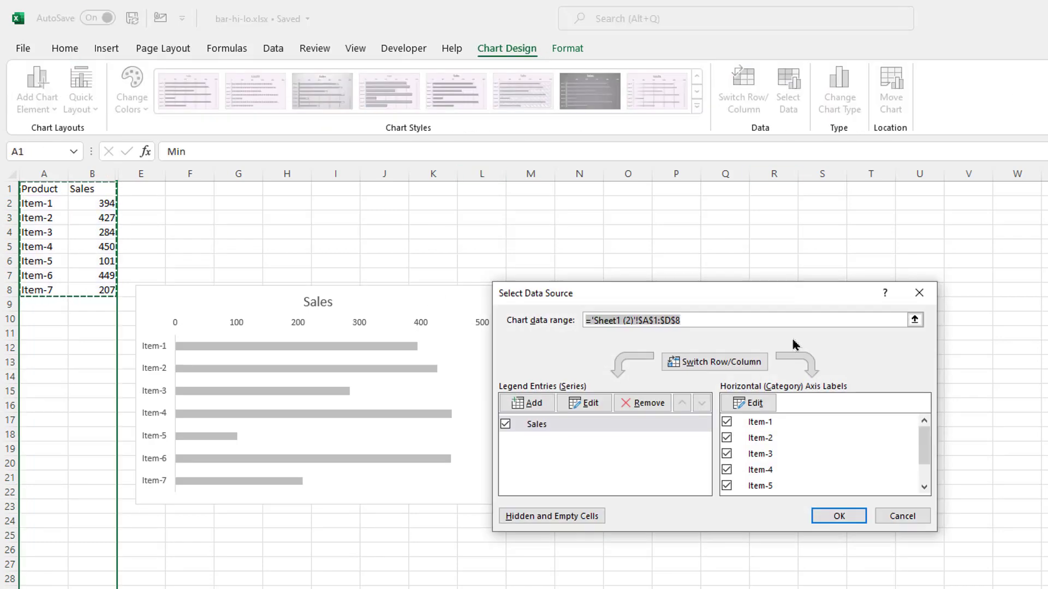
left_click(535, 519)
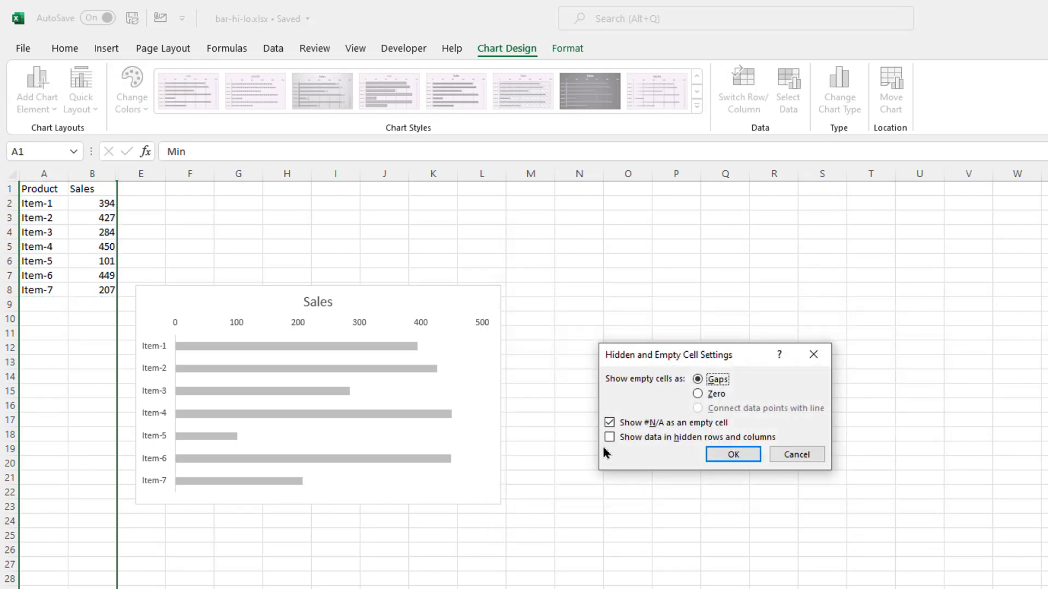
left_click(733, 455)
left_click(839, 516)
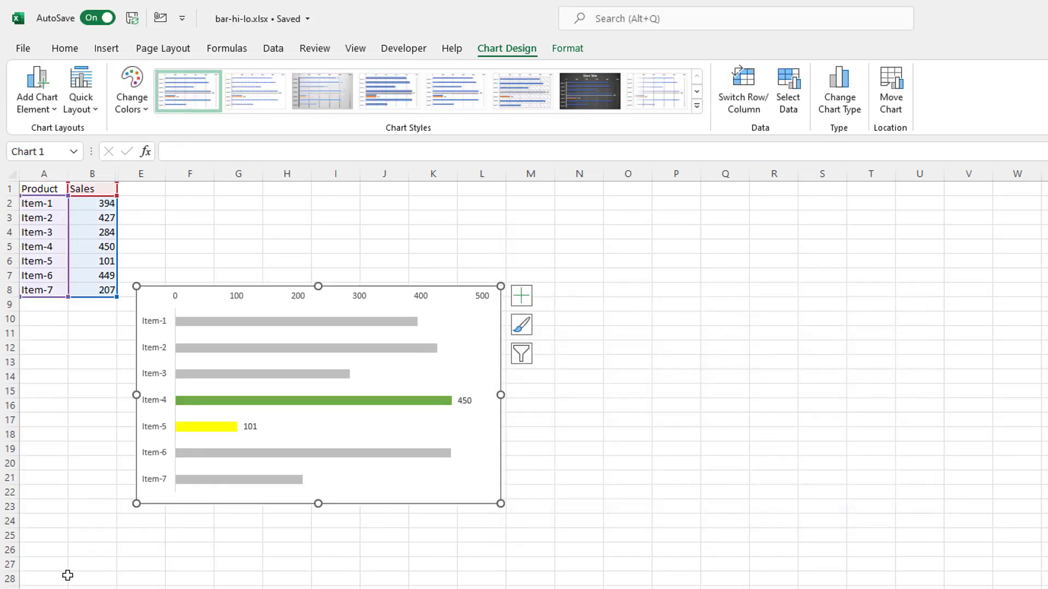
left_click(120, 586)
key("F9")
key("F9")
key("F9")
key("F9")
key("F9")
key("F9")
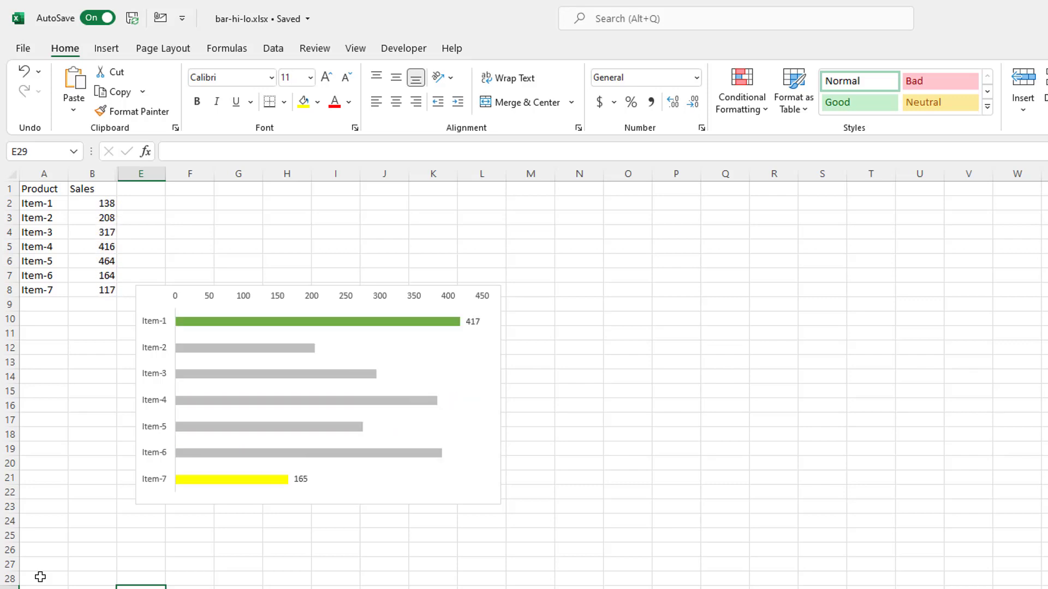